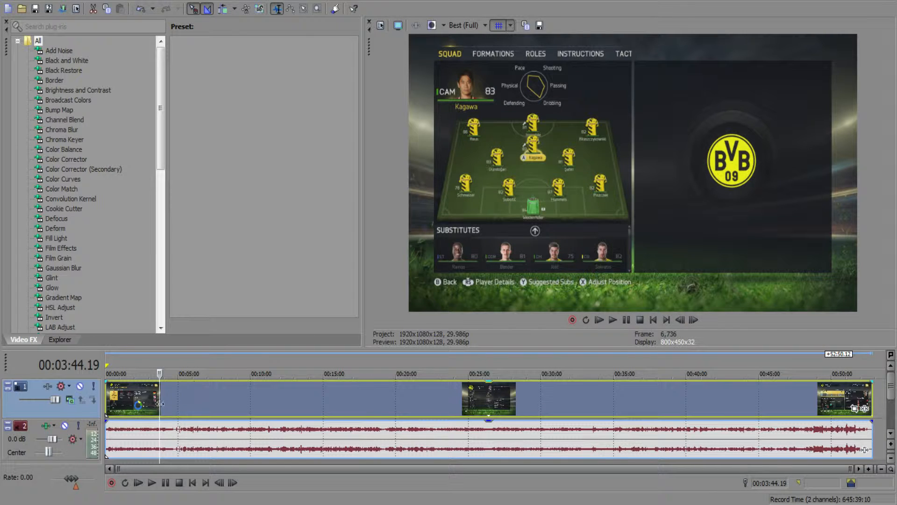
# - Preview the gameplay footage at several points along the first part of the timeline
pyautogui.click(182, 404)
pyautogui.click(224, 404)
pyautogui.click(155, 409)
pyautogui.click(128, 399)
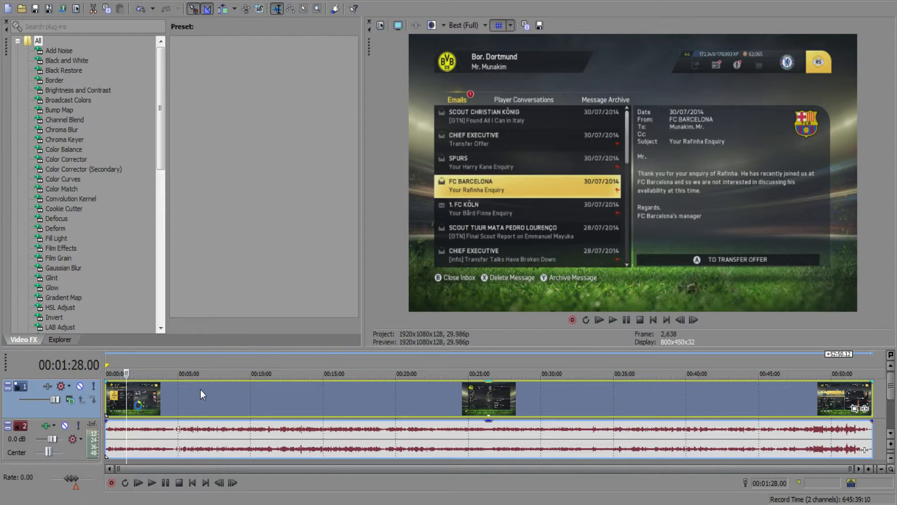
pyautogui.click(201, 391)
pyautogui.click(270, 394)
pyautogui.click(361, 391)
pyautogui.click(198, 408)
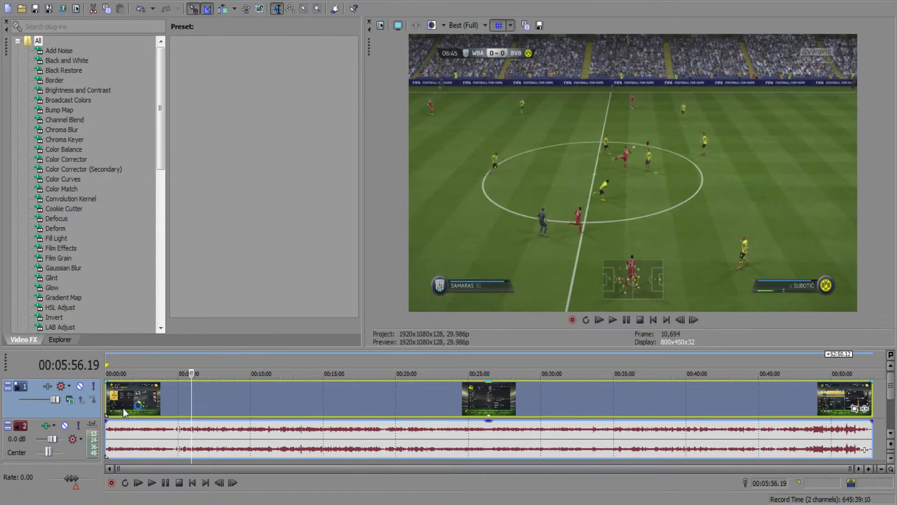
pyautogui.click(123, 408)
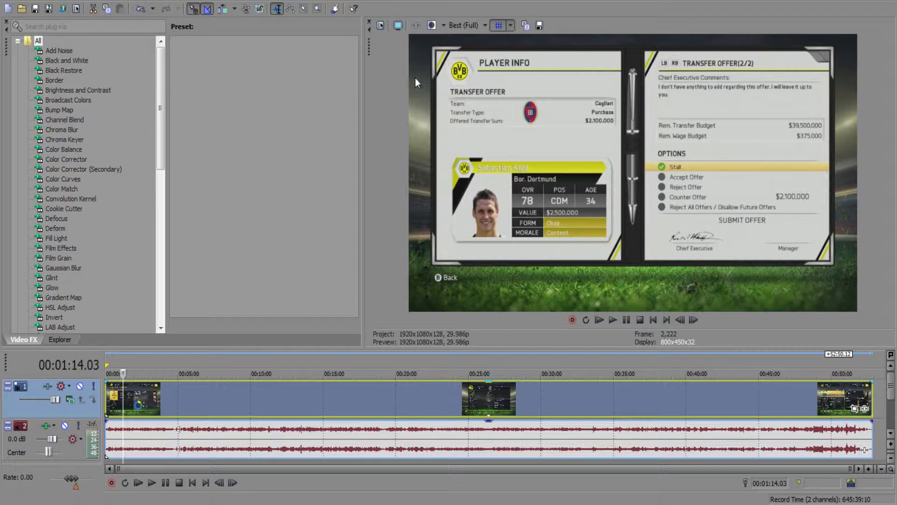
# - Inspect the project's video properties, preview the footage at a few points, and return the playhead to the start of the timeline
pyautogui.click(380, 28)
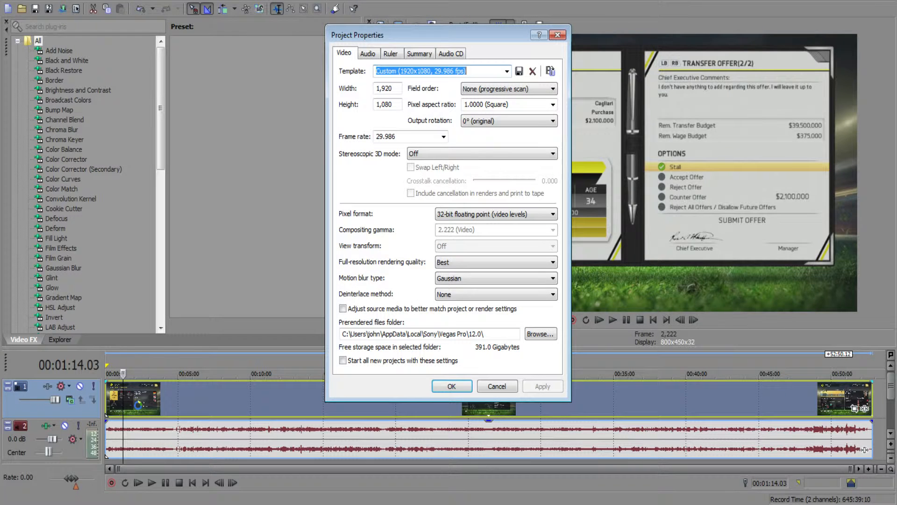
pyautogui.click(555, 34)
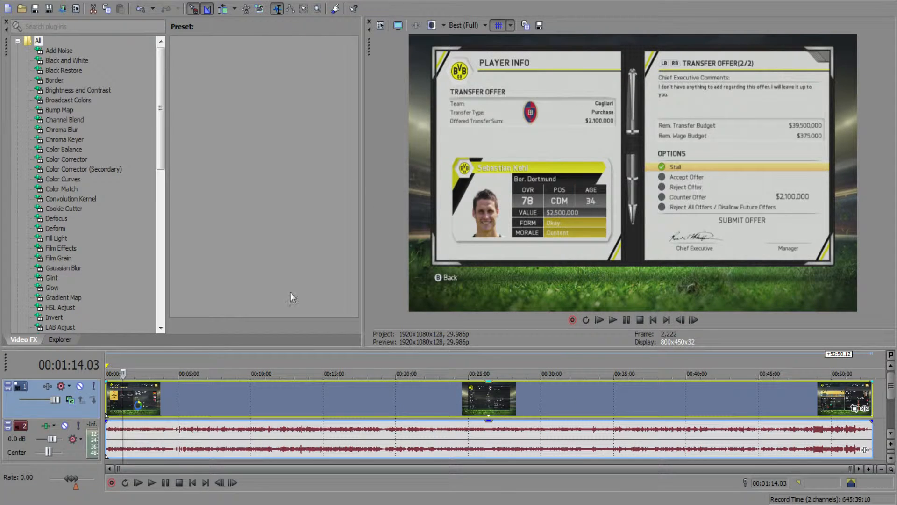
pyautogui.click(235, 425)
pyautogui.click(305, 428)
pyautogui.click(176, 415)
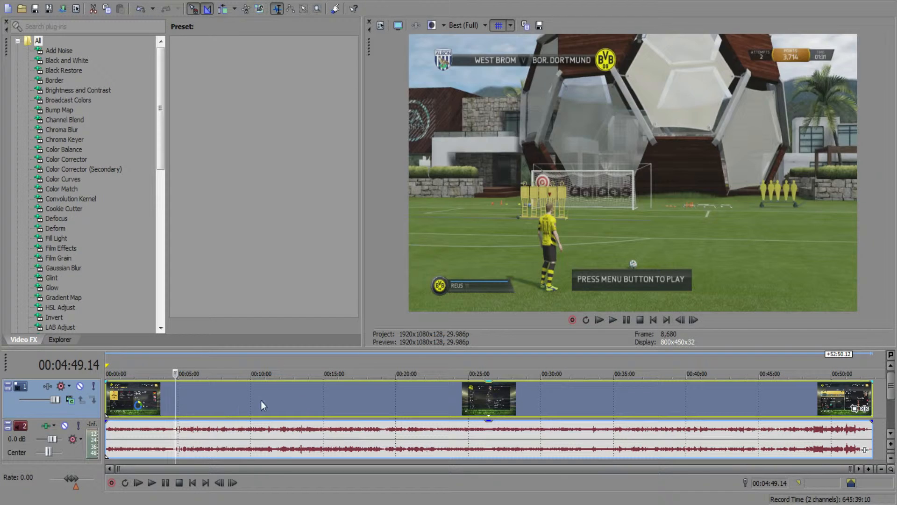
pyautogui.click(261, 400)
pyautogui.click(320, 405)
pyautogui.click(167, 404)
pyautogui.click(107, 397)
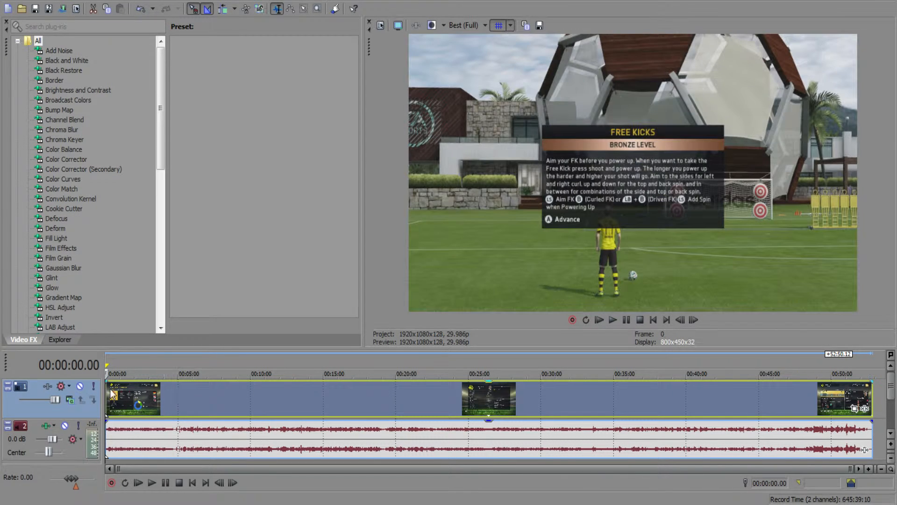
# - Set the project's frame rate to 59.940 (Double NTSC) in the project properties and apply the change
pyautogui.click(380, 26)
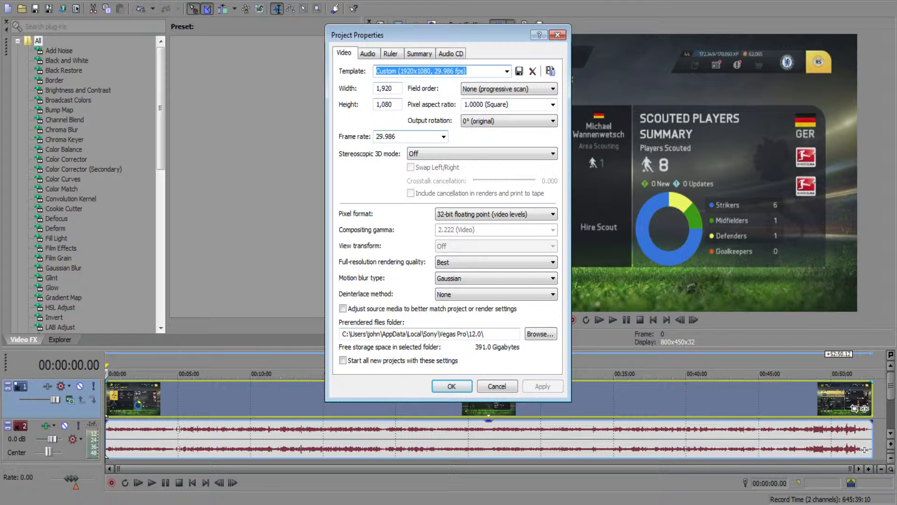
pyautogui.click(407, 137)
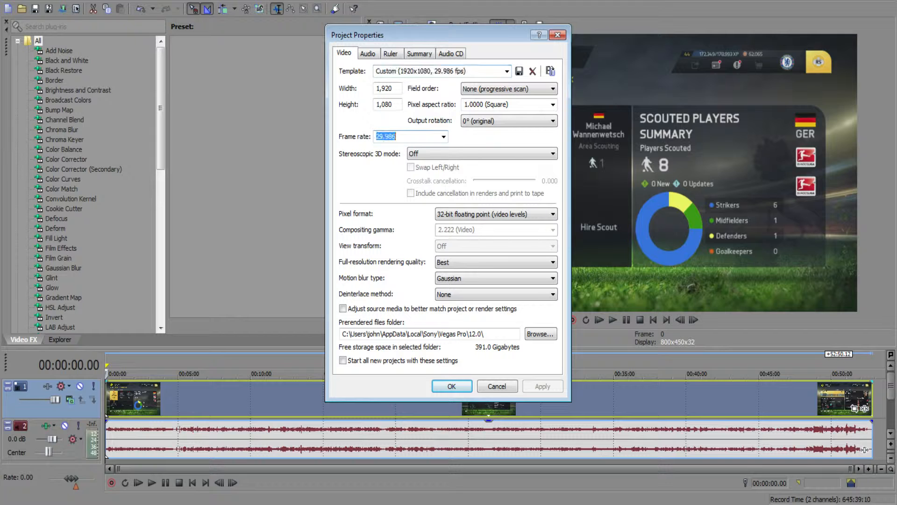
pyautogui.click(443, 137)
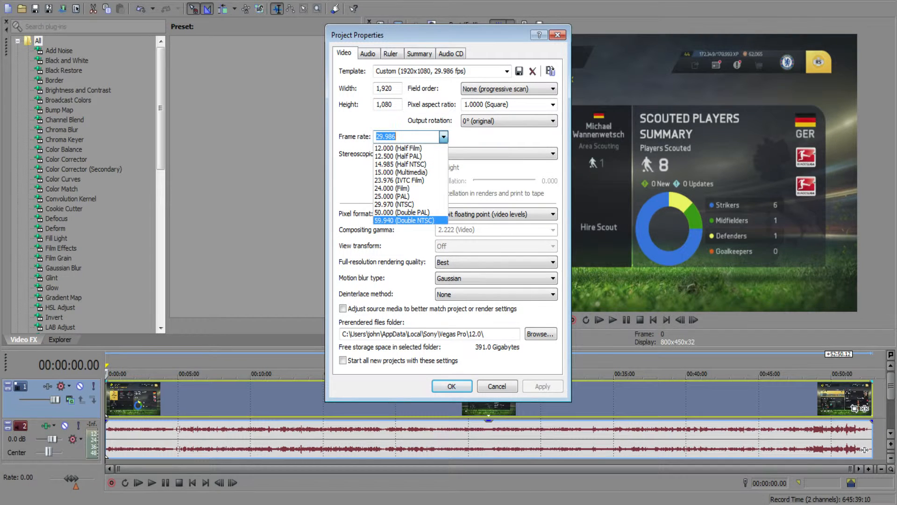
pyautogui.click(404, 221)
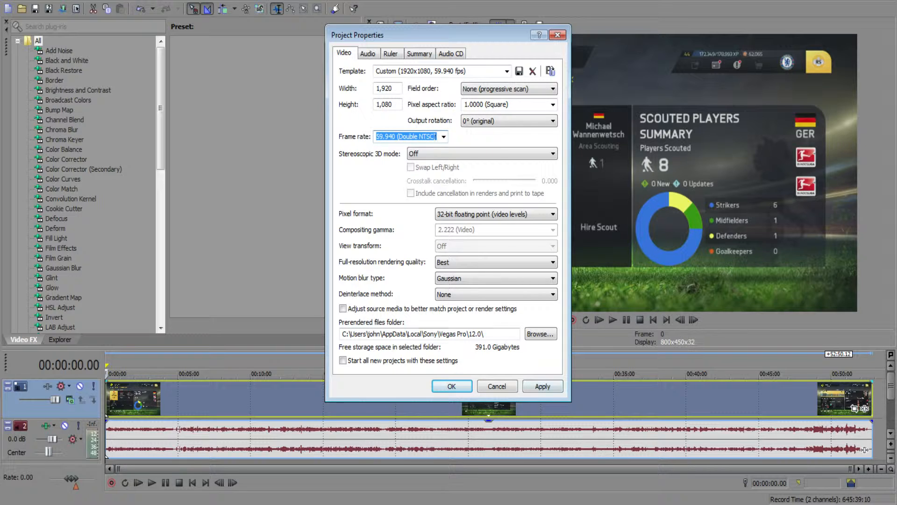
pyautogui.hotkey('alt', 'a')
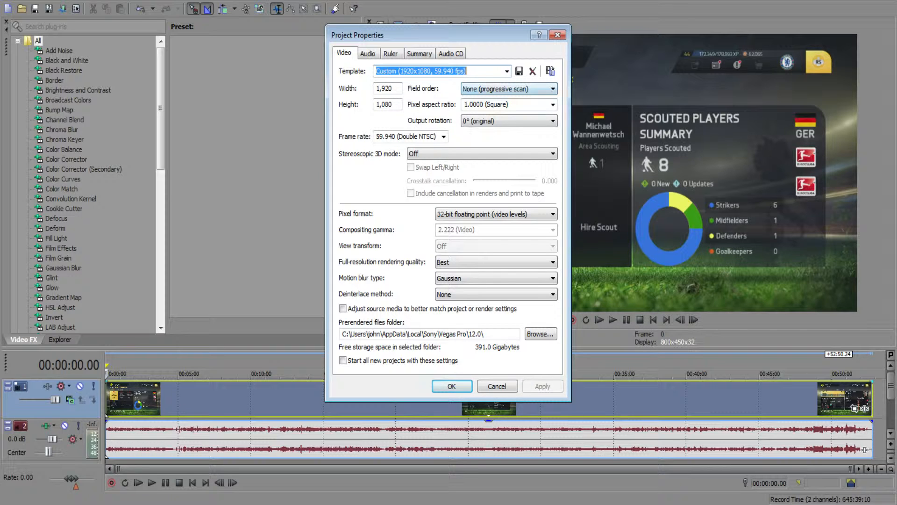
# - Make all new projects start with these settings, look over the audio properties, and accept the project properties
pyautogui.click(343, 360)
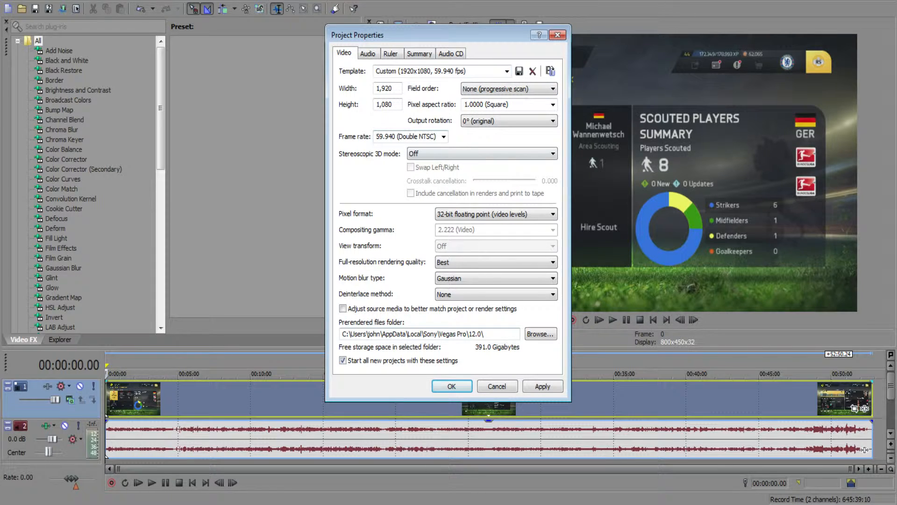
pyautogui.click(543, 386)
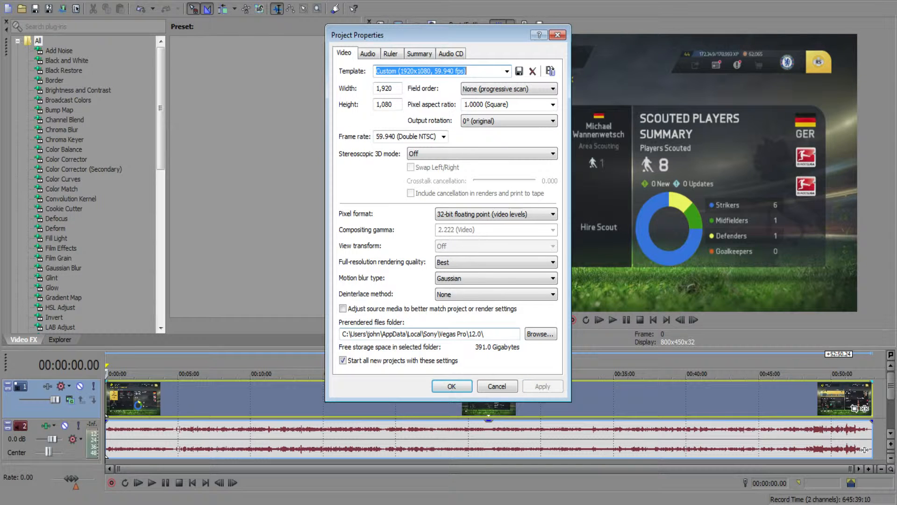
pyautogui.hotkey('ctrl', 'Tab')
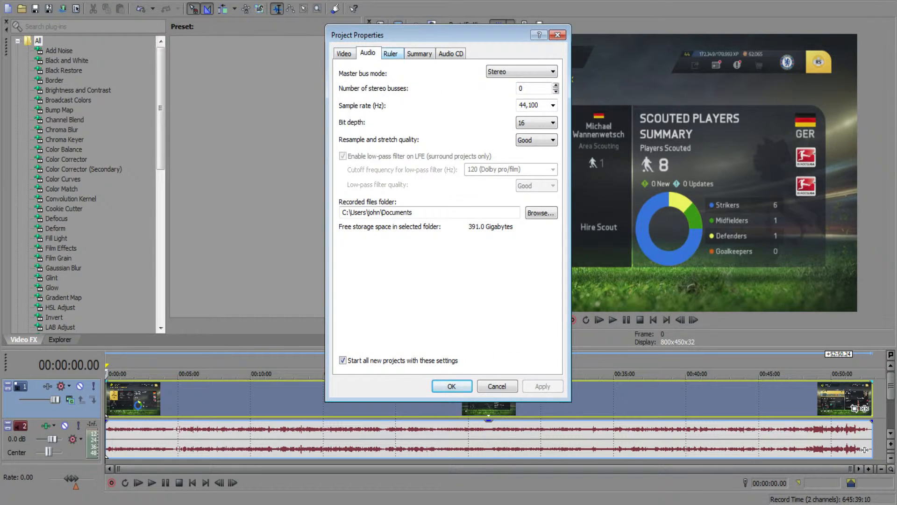
pyautogui.hotkey('ctrl', 'Tab')
pyautogui.hotkey('ctrl', 'shift', 'Tab')
pyautogui.hotkey('ctrl', 'shift', 'Tab')
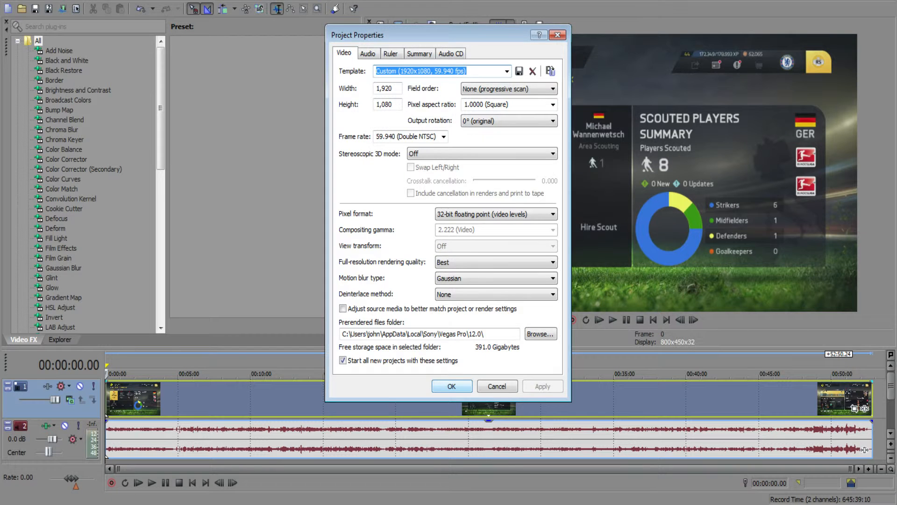
pyautogui.press('Return')
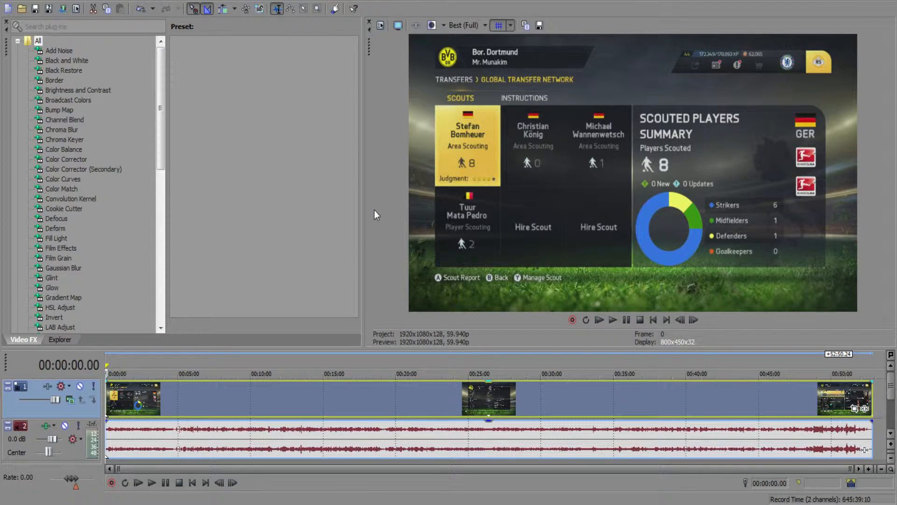
pyautogui.click(9, 2)
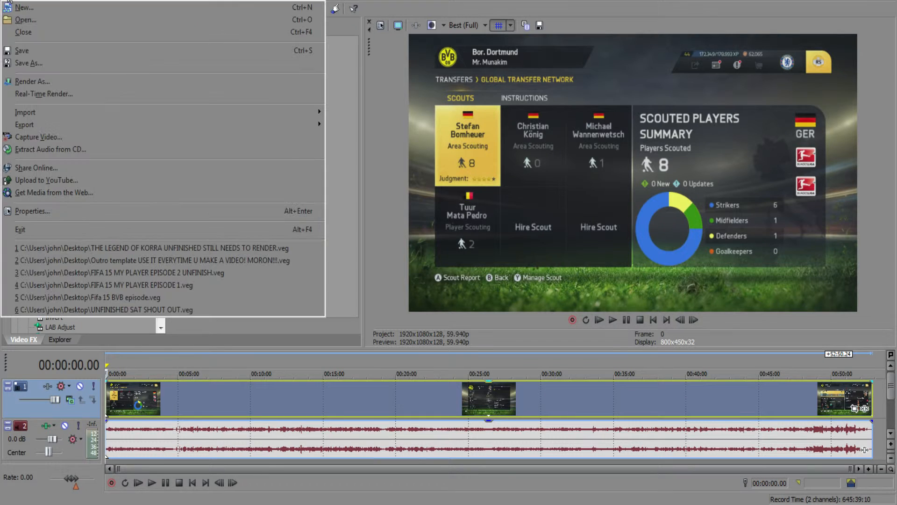
pyautogui.click(348, 111)
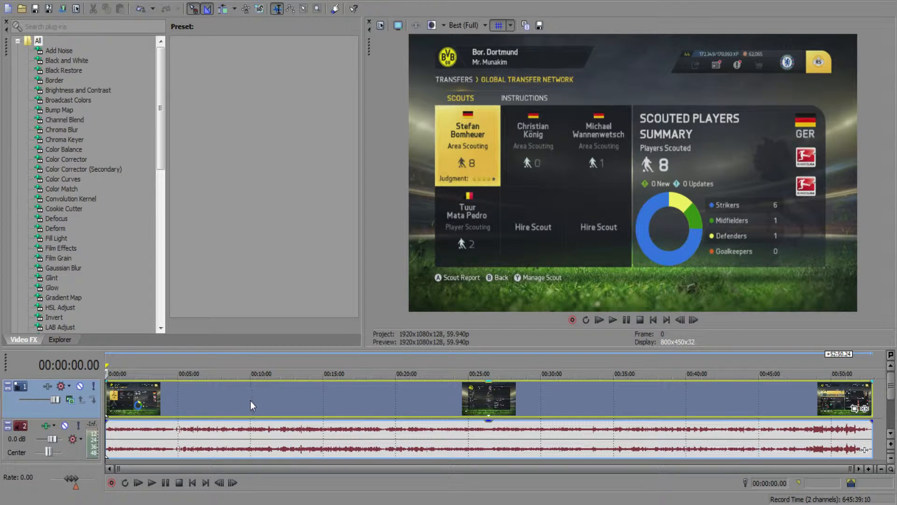
pyautogui.click(8, 2)
pyautogui.click(392, 88)
pyautogui.click(195, 401)
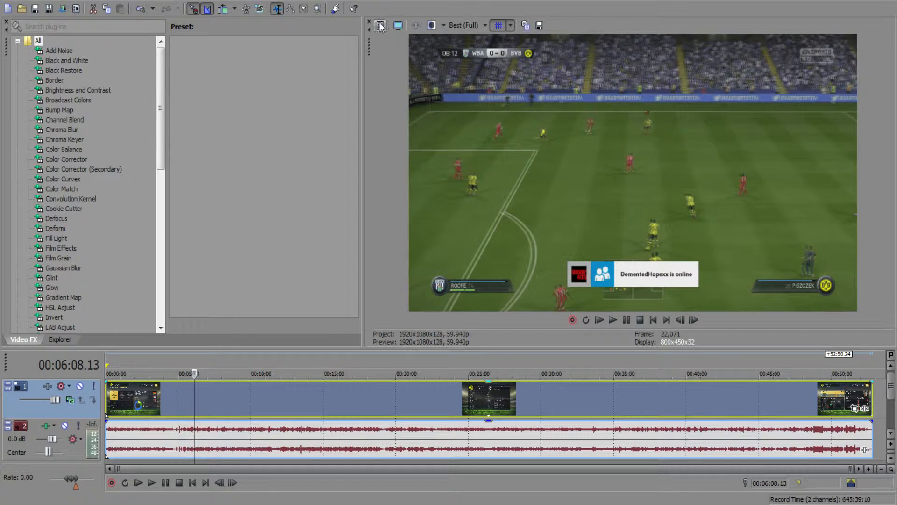
pyautogui.click(111, 395)
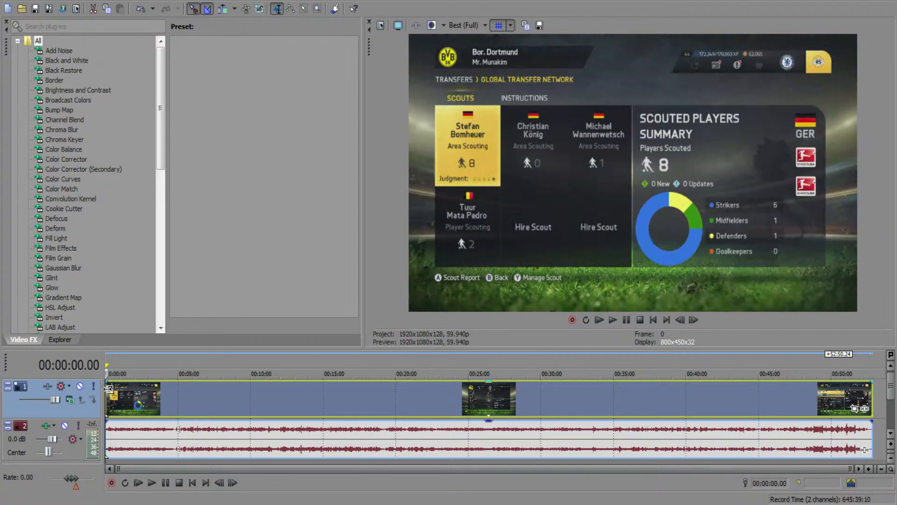
# - Open the Render As settings and list the templates of the Sony AVC/MVC output format
pyautogui.click(7, 1)
pyautogui.click(16, 82)
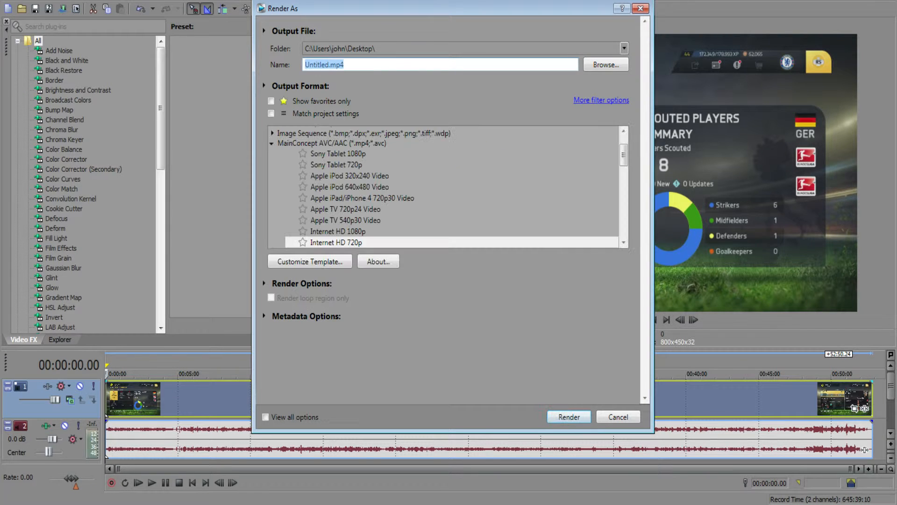
pyautogui.click(271, 143)
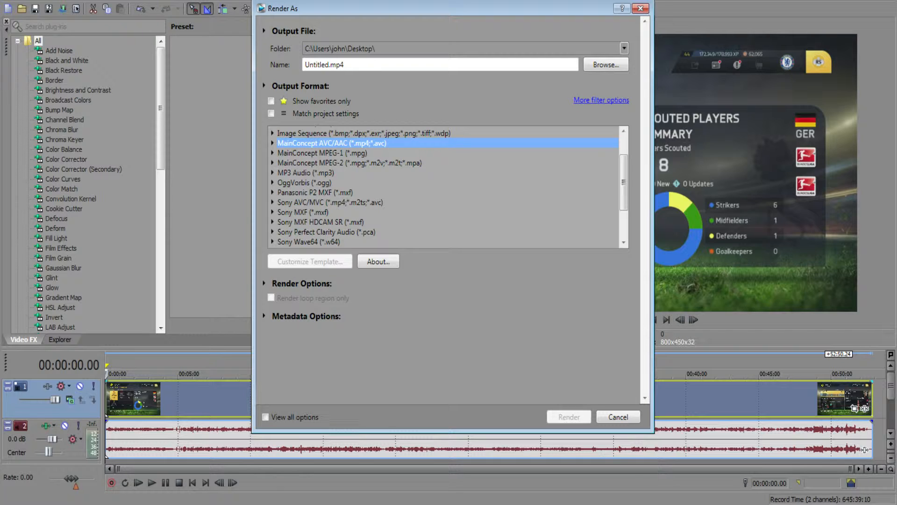
pyautogui.click(330, 202)
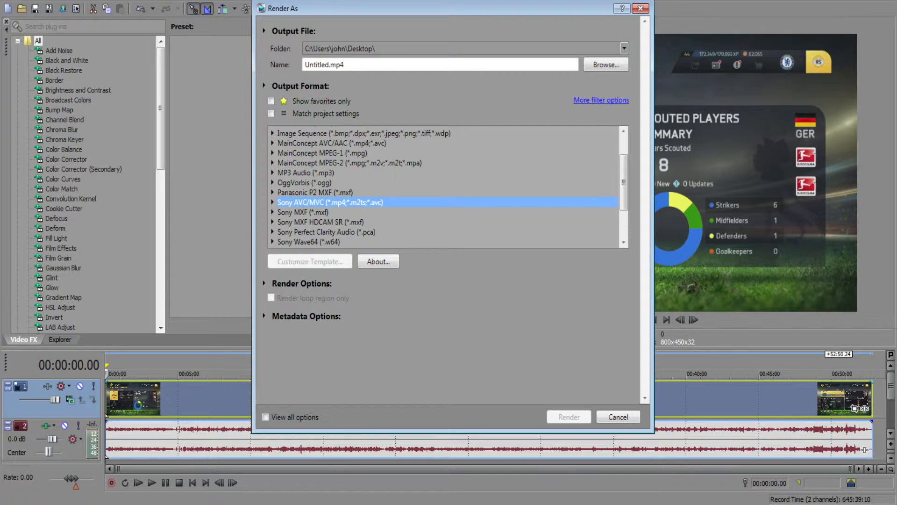
pyautogui.press('Right')
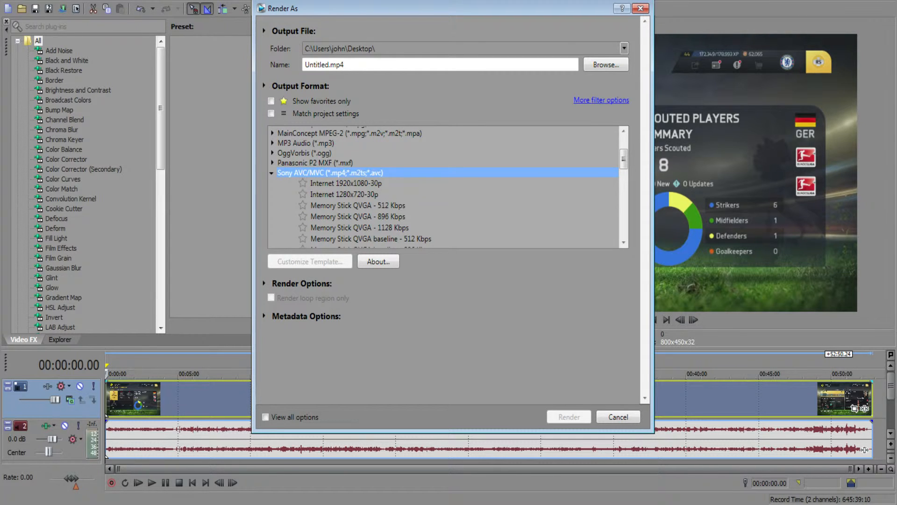
# - Choose the "1080p 60fps youtube" template among the Sony AVC/MVC templates
pyautogui.press('Down')
pyautogui.scroll(-1, 444, 187)
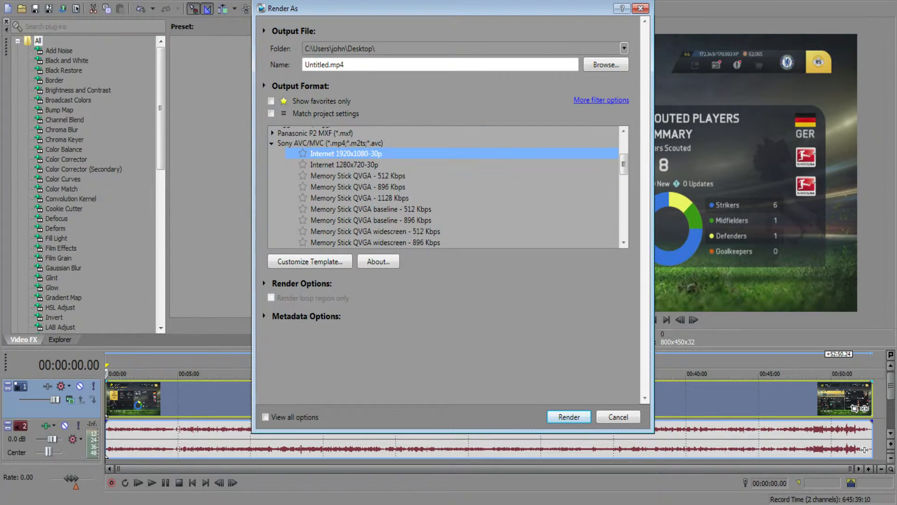
pyautogui.scroll(1, 444, 187)
pyautogui.scroll(-3, 444, 187)
pyautogui.scroll(-8, 443, 187)
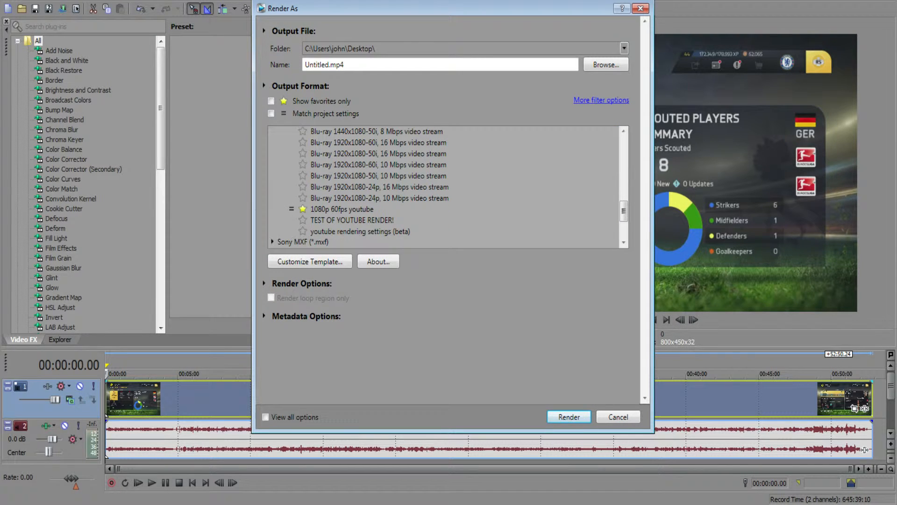
pyautogui.click(342, 209)
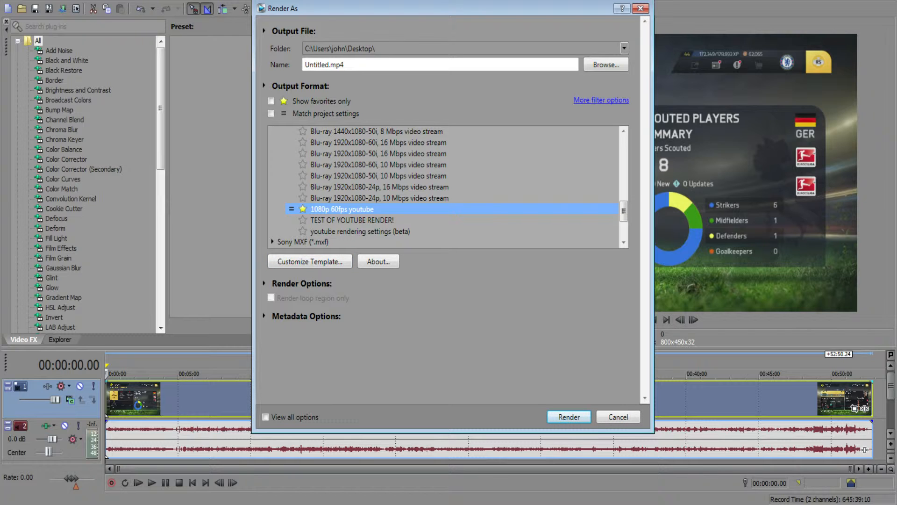
# - Customize the render template with frame size High definition (1920x1080), frame rate 59.940 (Double NTSC) and field order None (progressive scan)
pyautogui.click(310, 261)
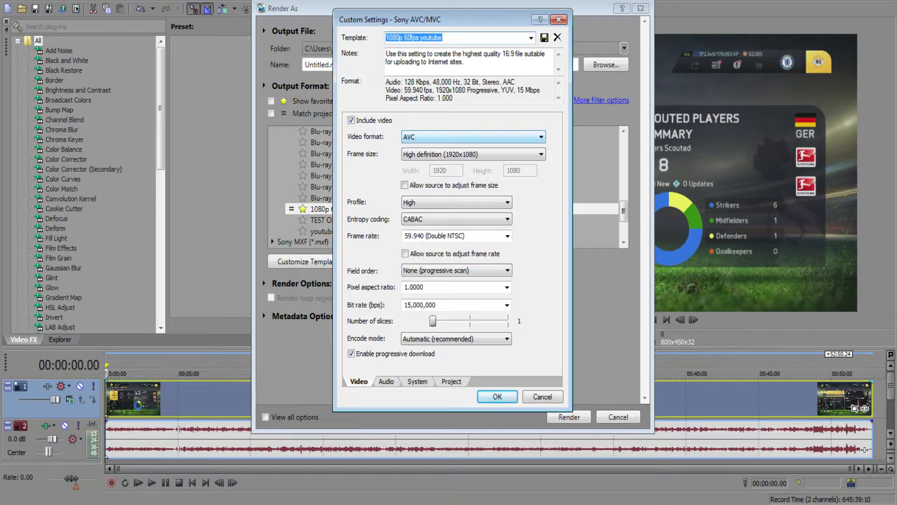
pyautogui.click(486, 155)
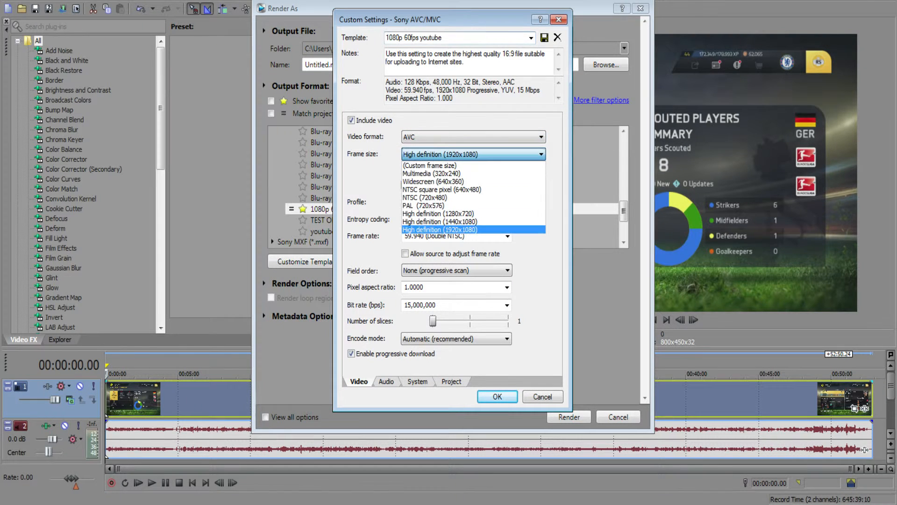
pyautogui.click(486, 154)
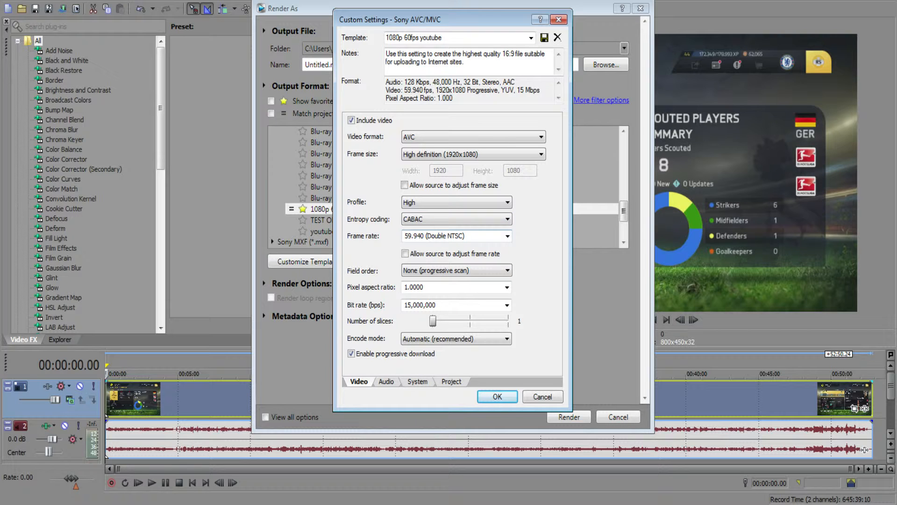
pyautogui.click(508, 236)
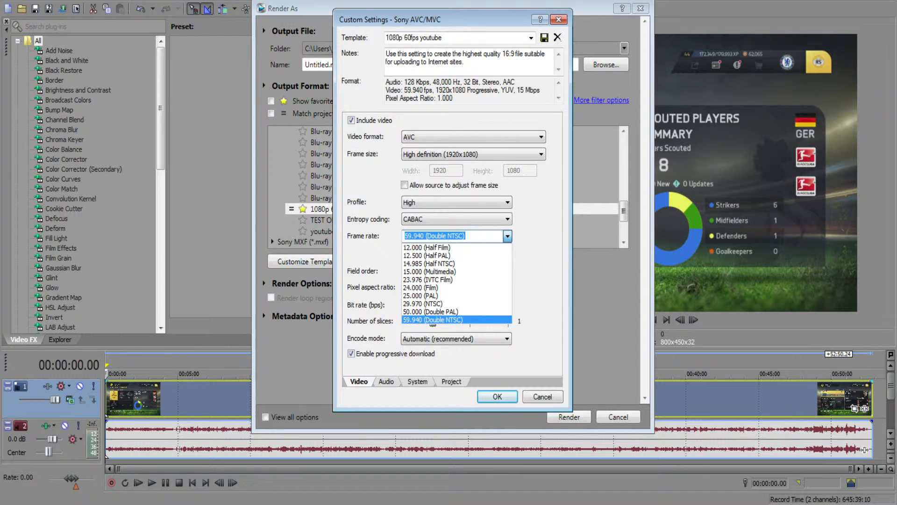
pyautogui.press('Return')
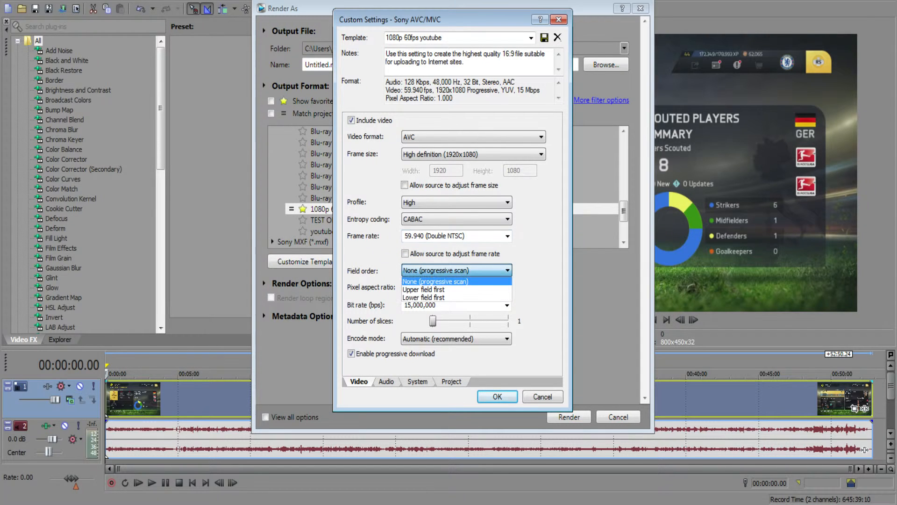
pyautogui.press('Return')
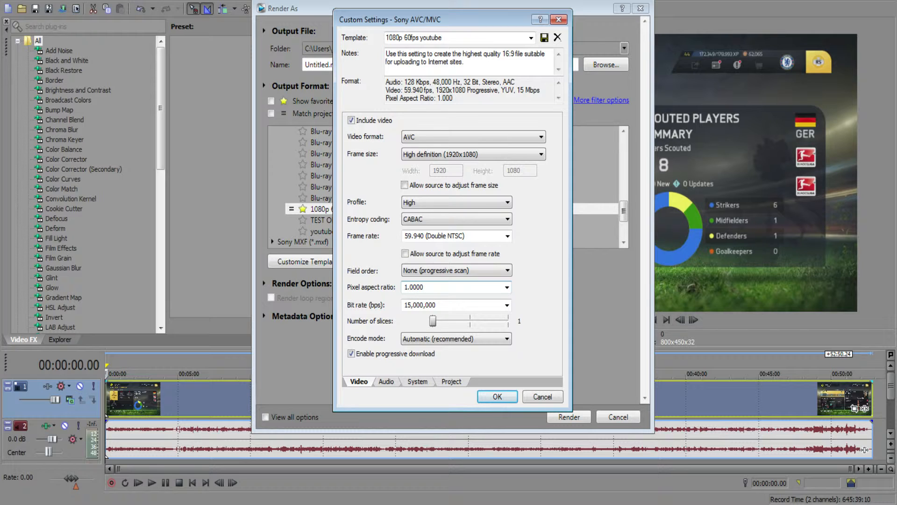
# - Try a video bit rate of 10,000,000 bps for the template and look over the other bit rate choices
pyautogui.press('Tab')
pyautogui.press('F4')
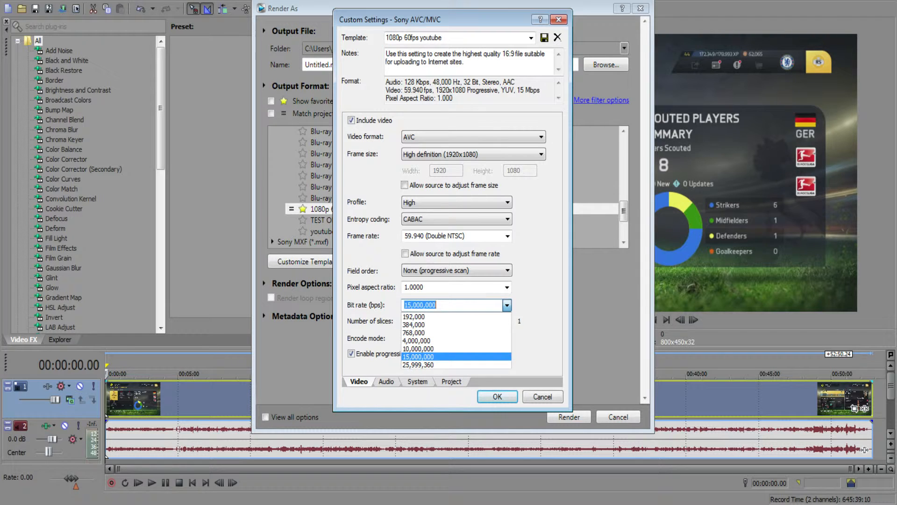
pyautogui.press('Return')
pyautogui.press('F4')
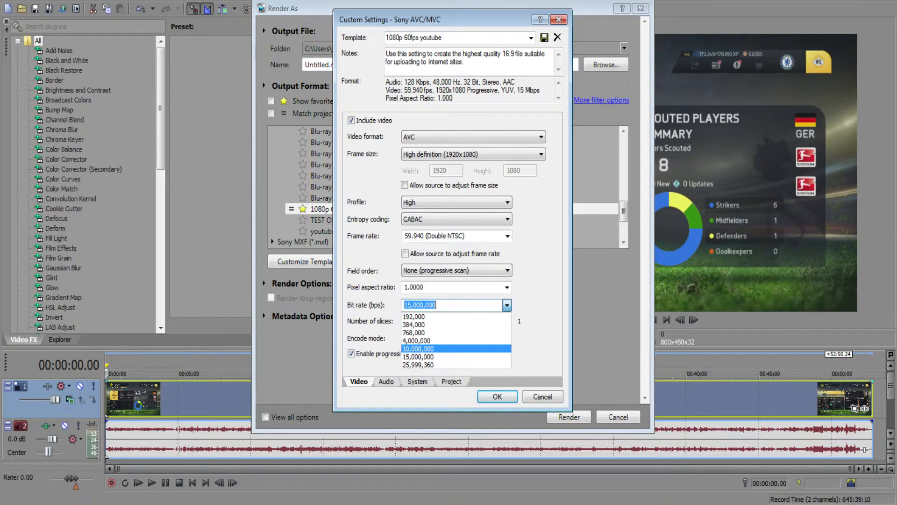
pyautogui.press('Return')
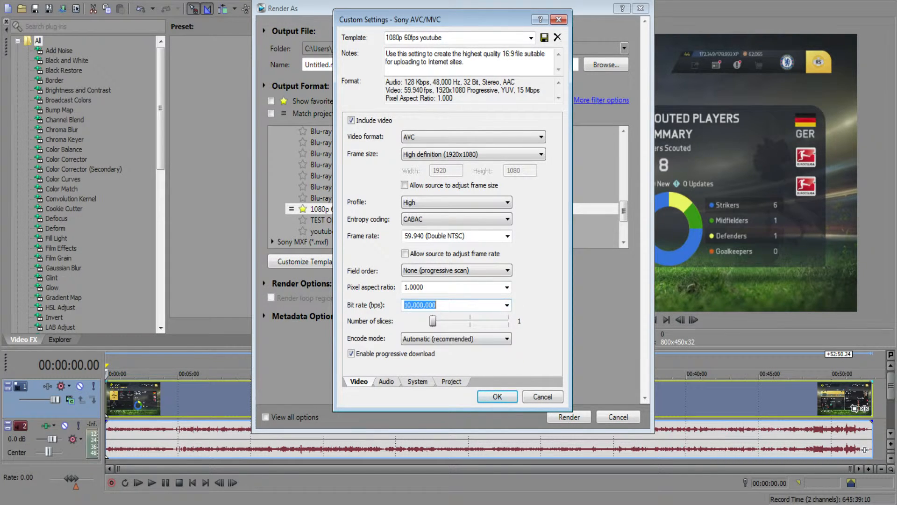
pyautogui.press('F4')
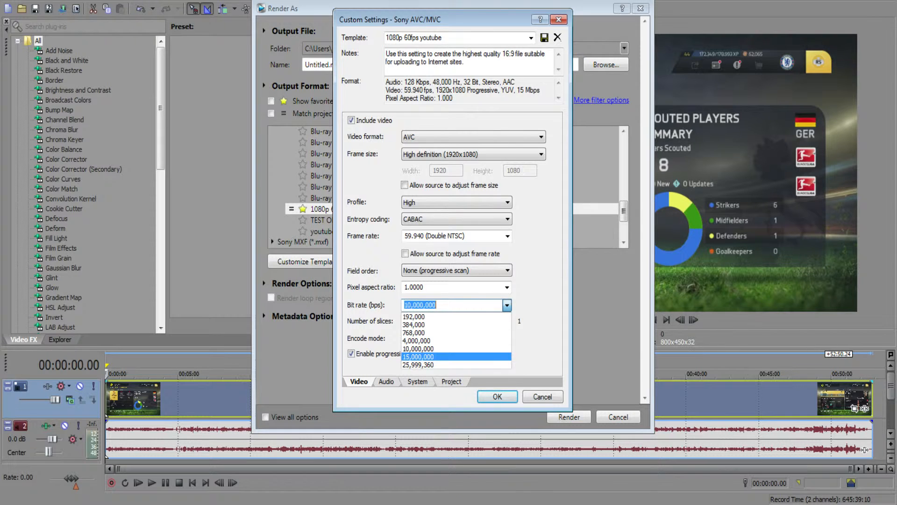
pyautogui.press('Return')
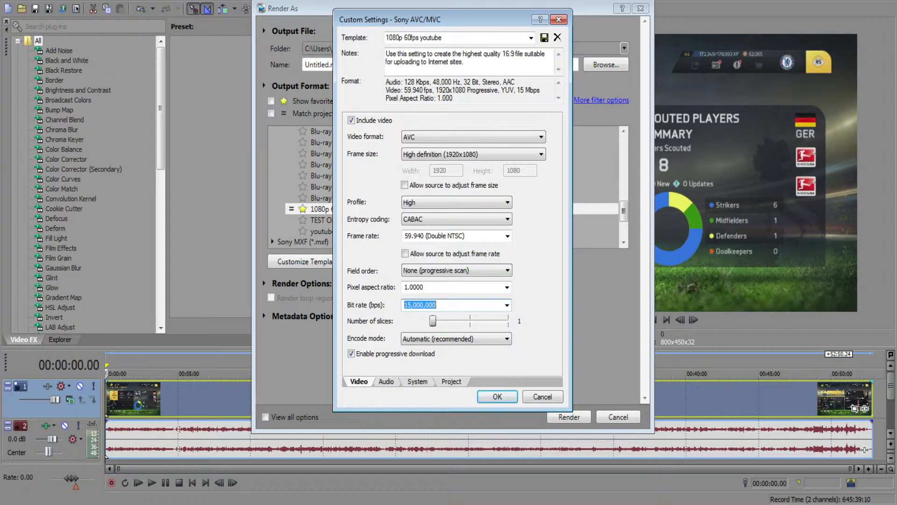
pyautogui.hotkey('alt', 'Down')
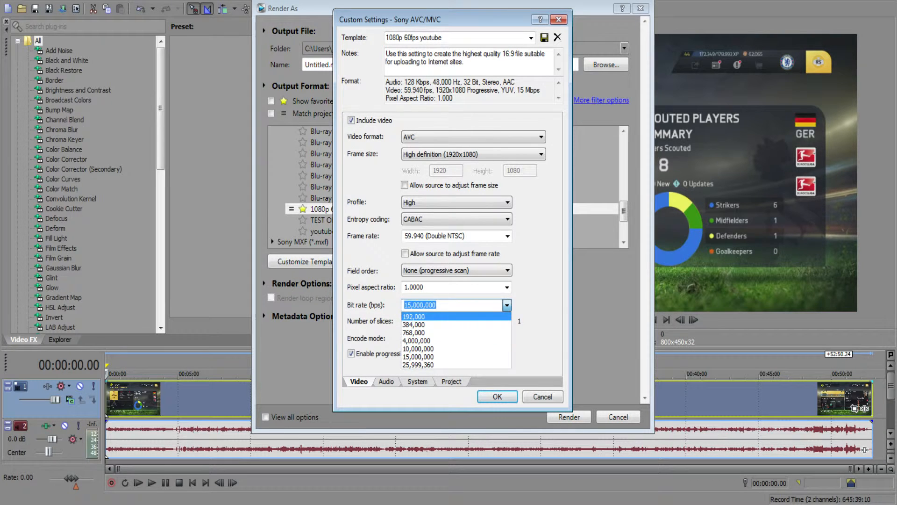
pyautogui.press('Escape')
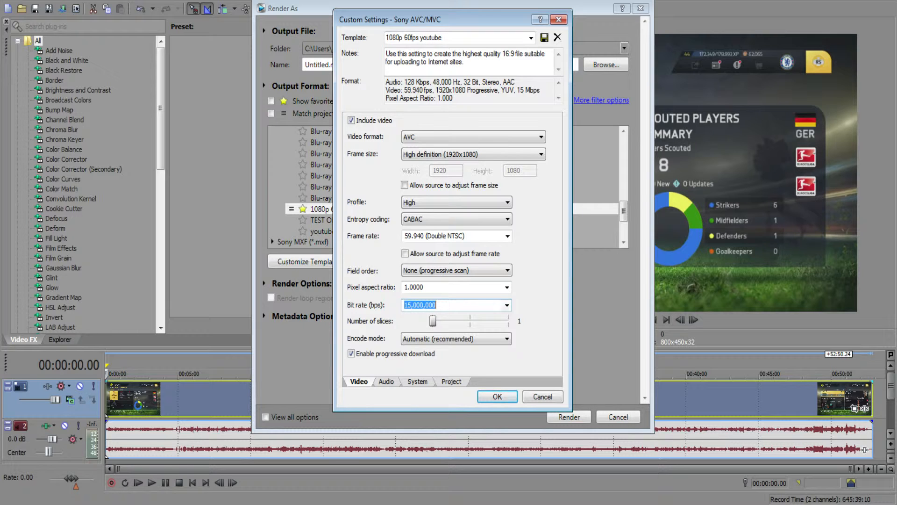
pyautogui.hotkey('alt', 'Down')
pyautogui.press('Escape')
# - Set the template's video bit rate to 15,000,000 bps
pyautogui.click(507, 305)
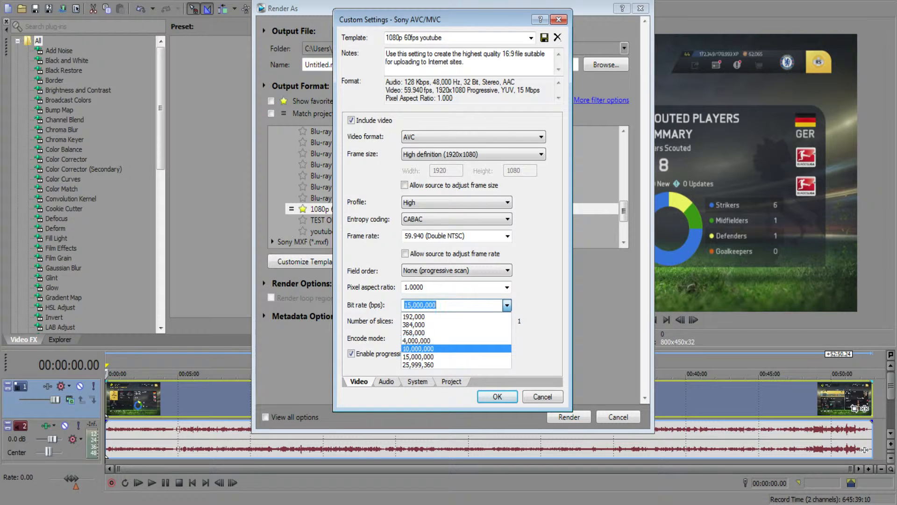
pyautogui.press('Return')
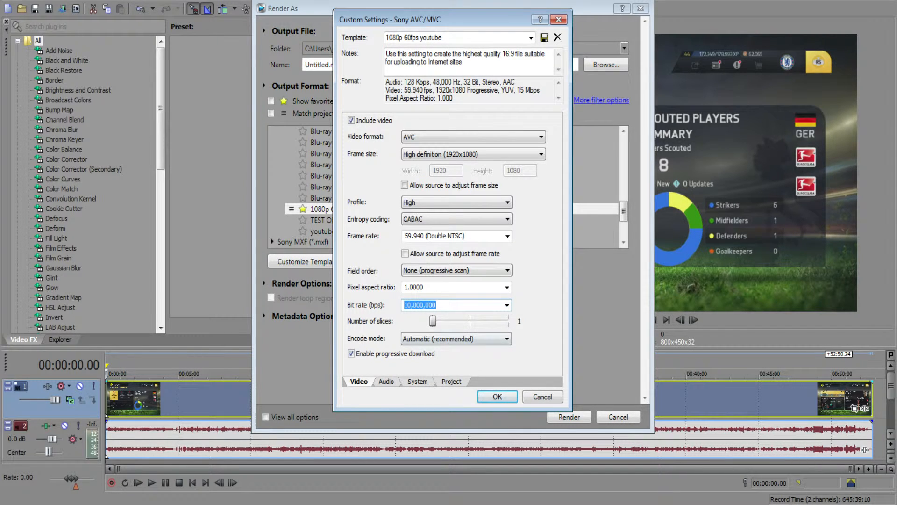
pyautogui.click(507, 306)
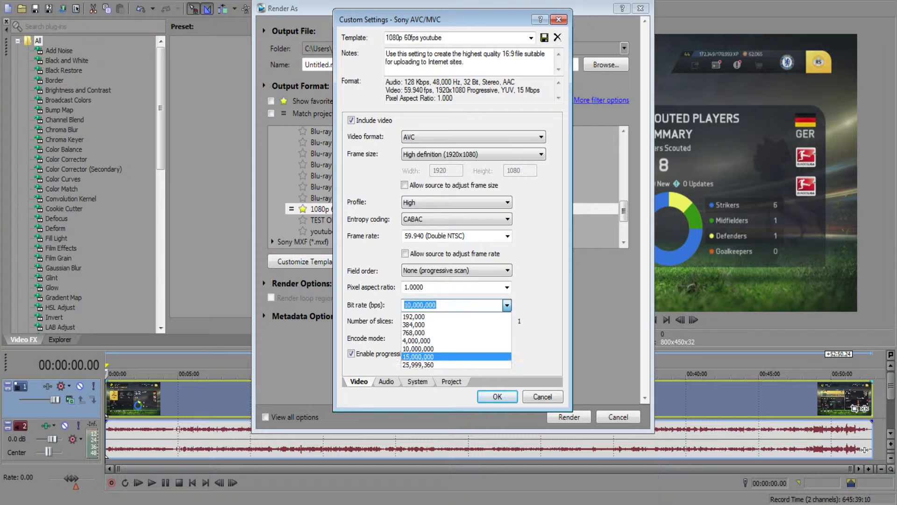
pyautogui.press('Return')
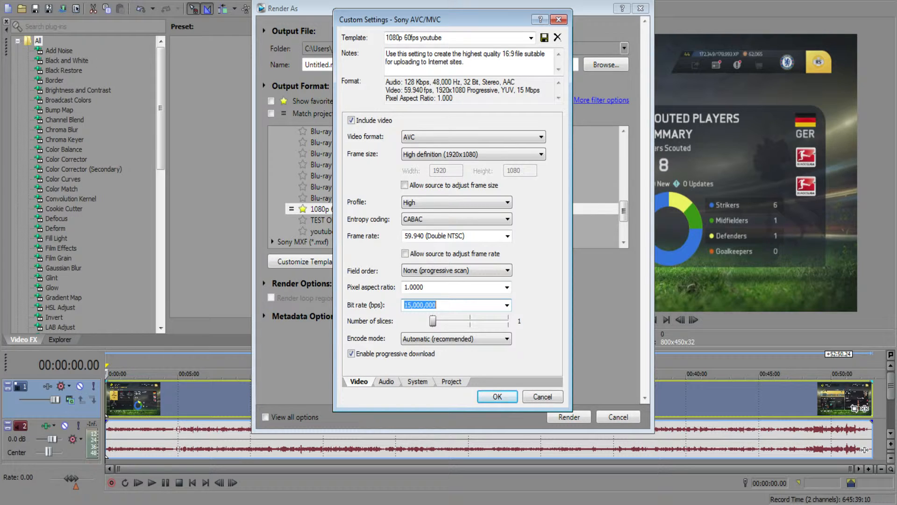
# - Keep the encode mode at Automatic (recommended) and turn off progressive download for the template
pyautogui.click(456, 339)
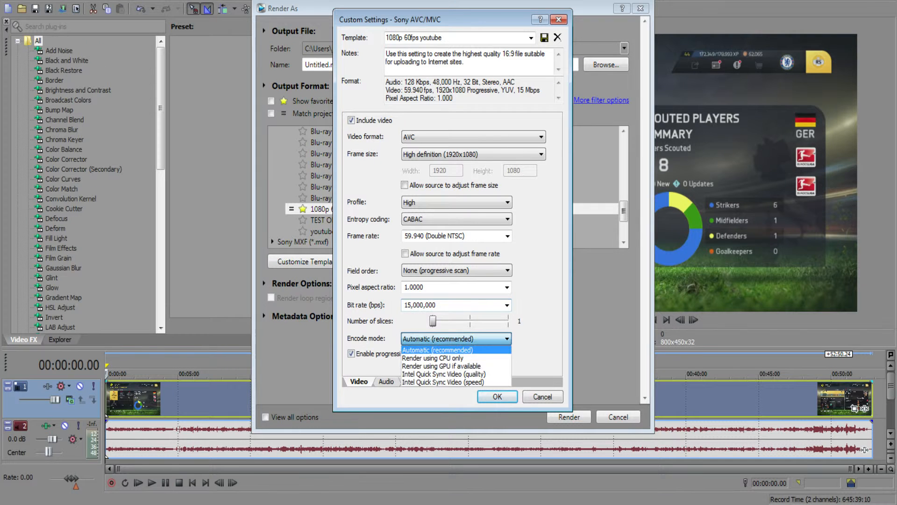
pyautogui.click(449, 349)
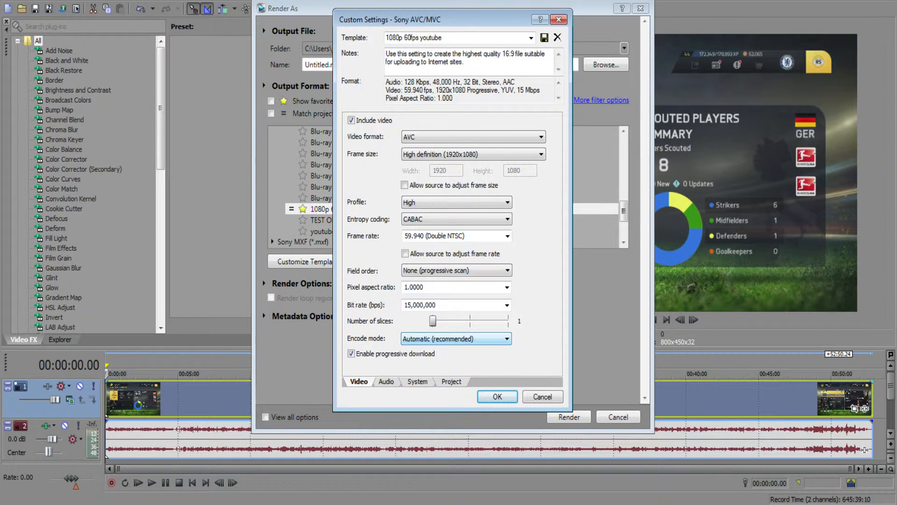
pyautogui.click(456, 338)
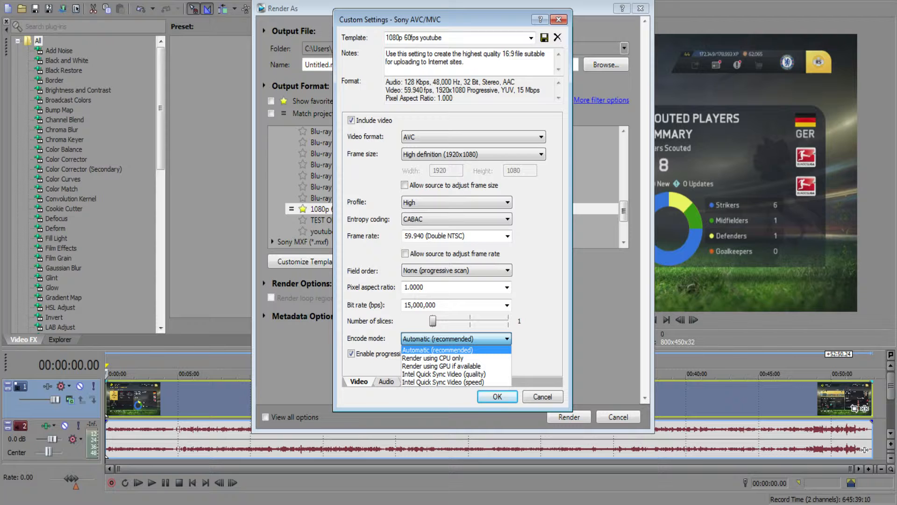
pyautogui.click(449, 350)
pyautogui.click(457, 338)
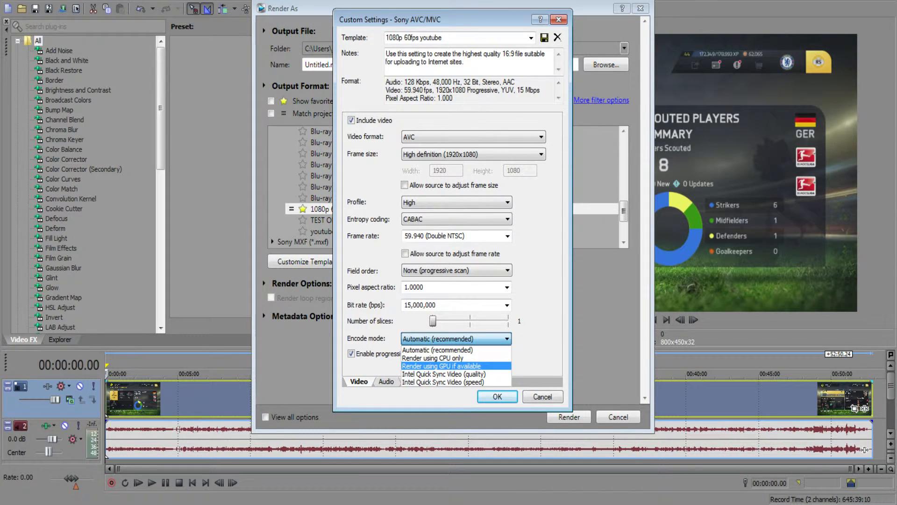
pyautogui.press('Escape')
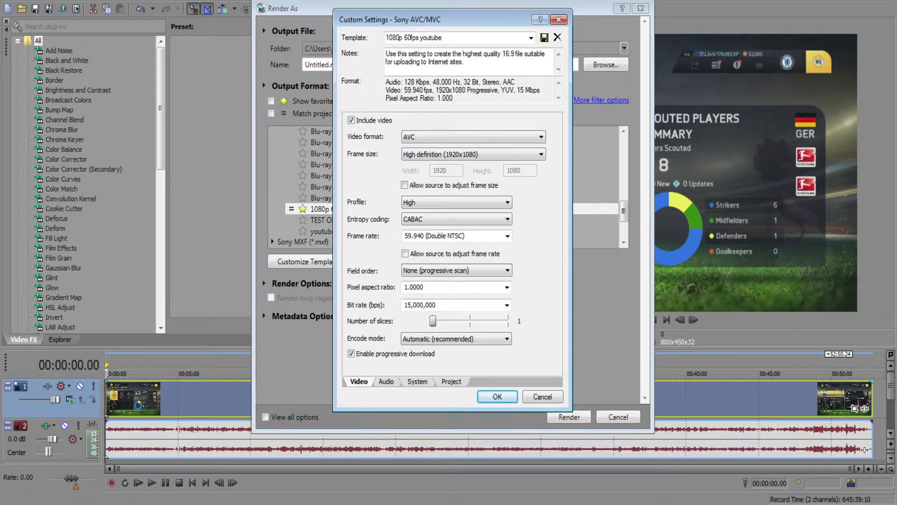
pyautogui.press('space')
# - Run the GPU check in the template's system settings
pyautogui.press('Tab')
pyautogui.press('Right')
pyautogui.press('Left')
pyautogui.press('Right')
pyautogui.press('Right')
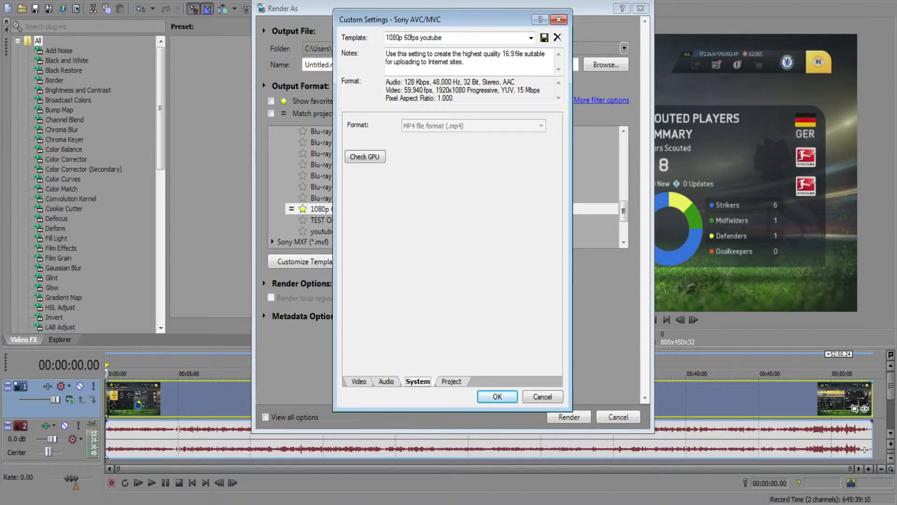
pyautogui.press('Tab')
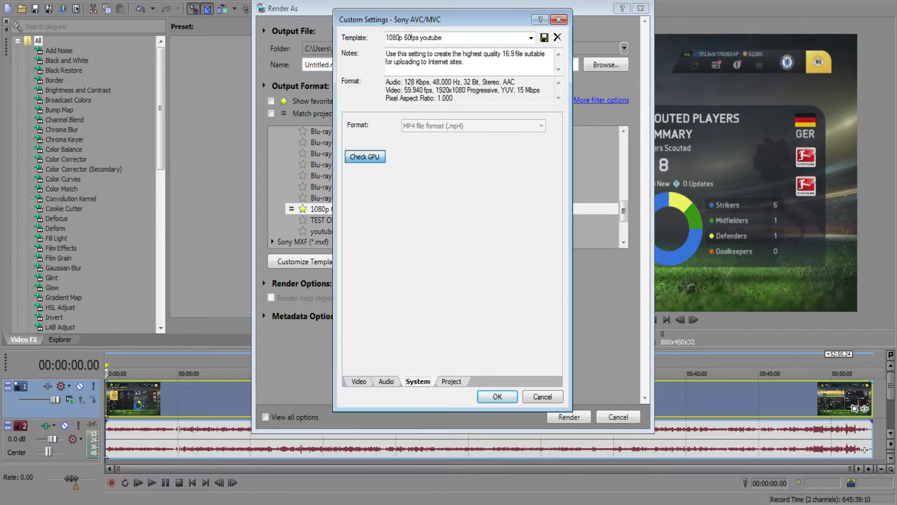
pyautogui.press('space')
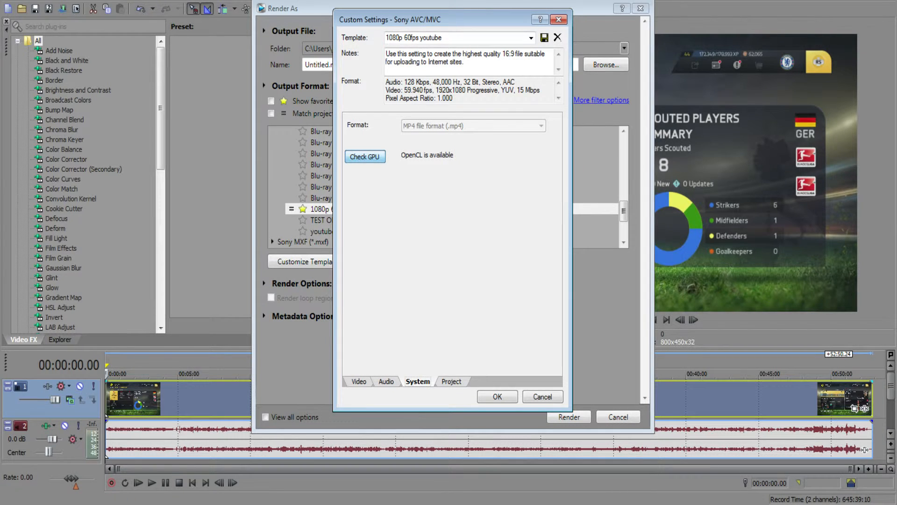
# - Try the encode mode "Render using GPU if available" and return it to Automatic (recommended)
pyautogui.click(359, 381)
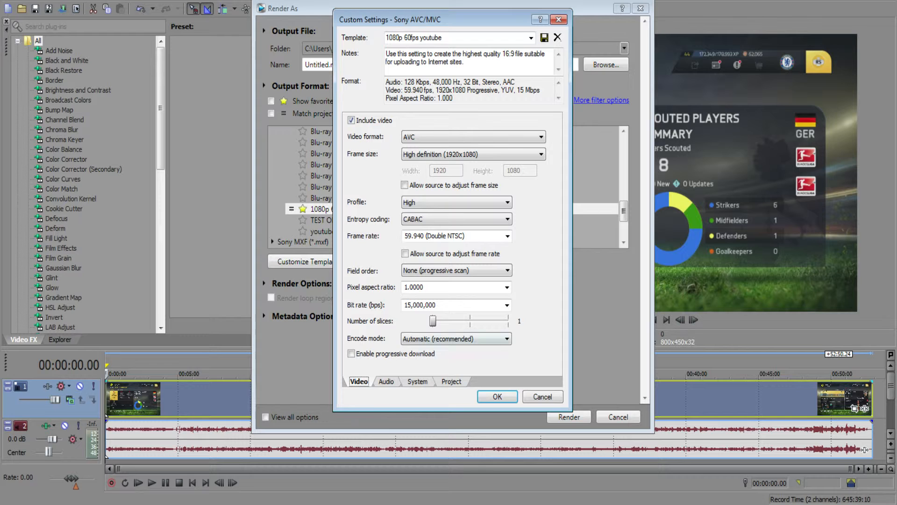
pyautogui.click(456, 338)
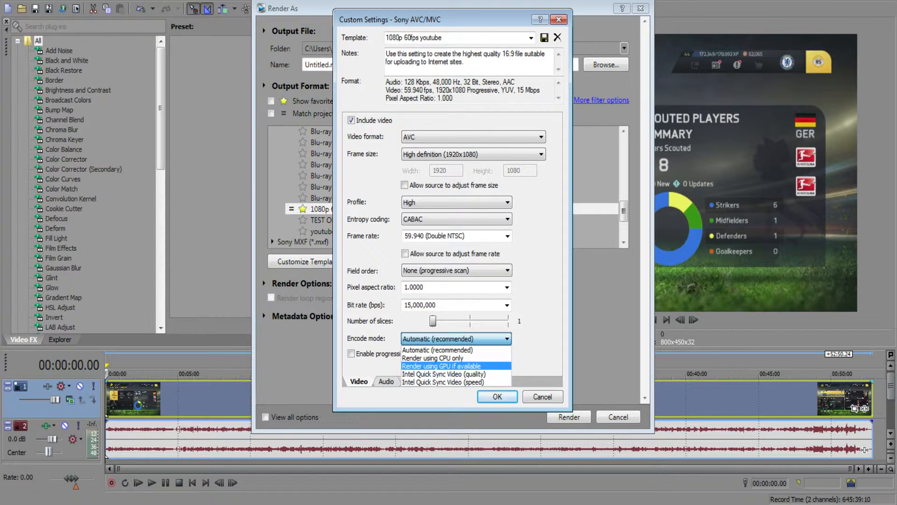
pyautogui.click(457, 366)
pyautogui.click(456, 338)
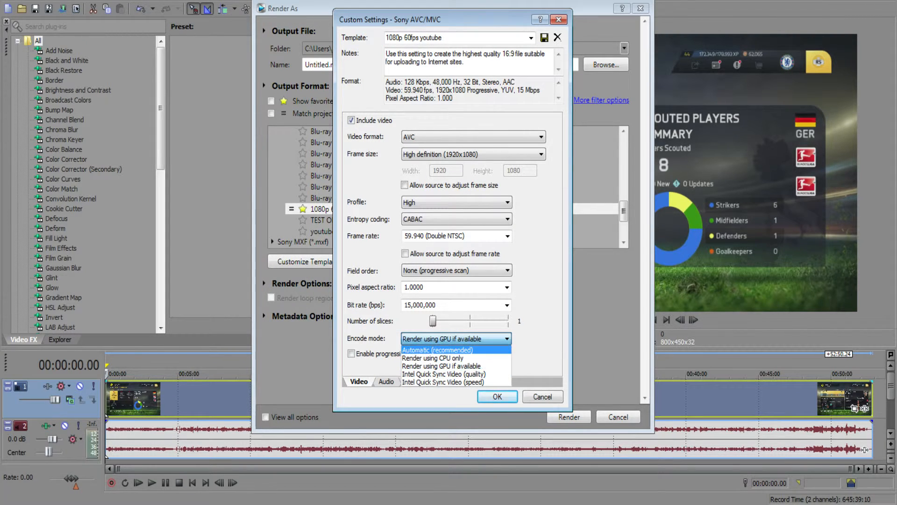
pyautogui.click(437, 349)
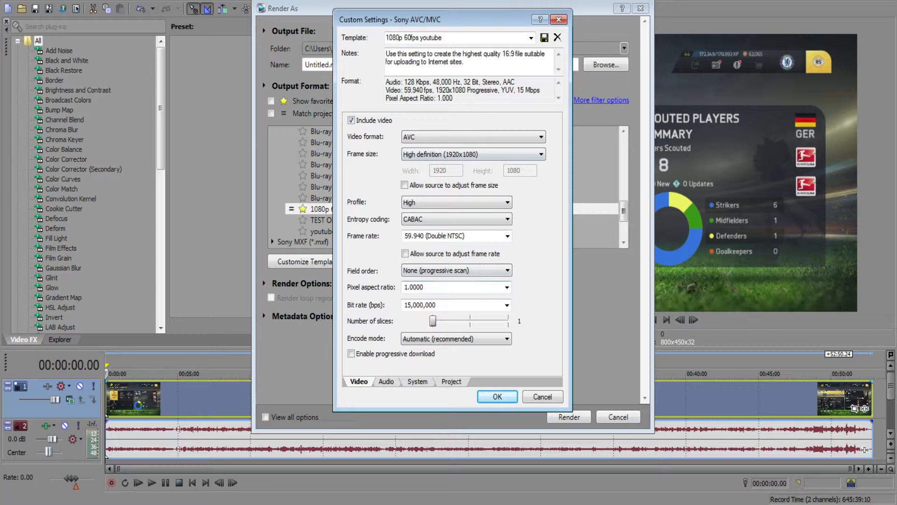
# - Look over the template's audio settings and repeat the GPU check in the system settings
pyautogui.hotkey('ctrl', 'Tab')
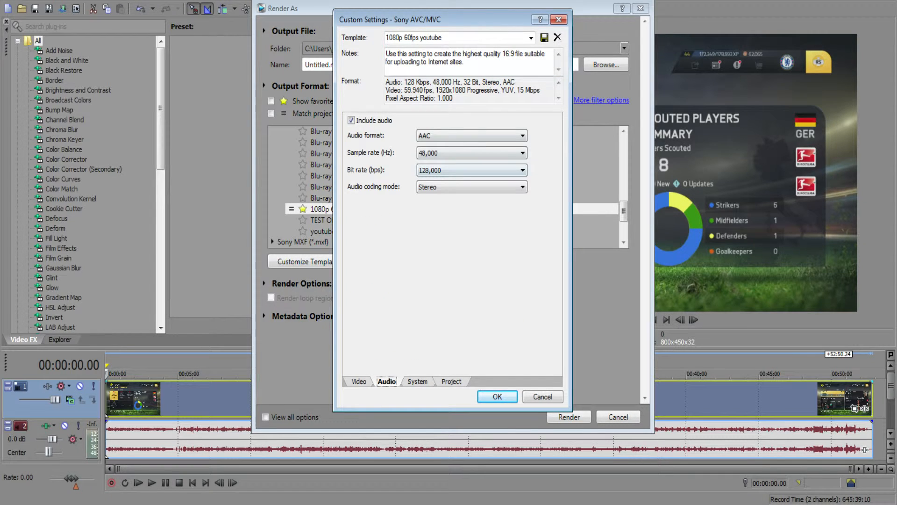
pyautogui.hotkey('ctrl', 'Tab')
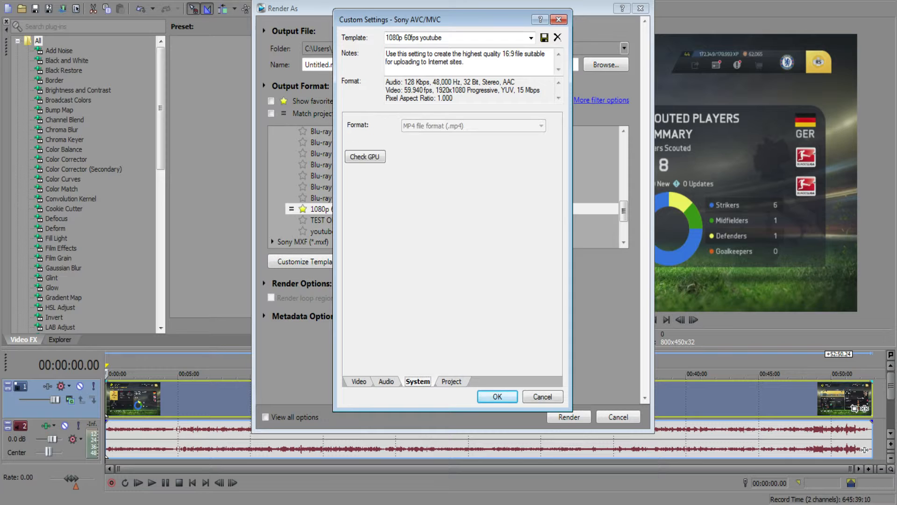
pyautogui.press('Tab')
pyautogui.press('space')
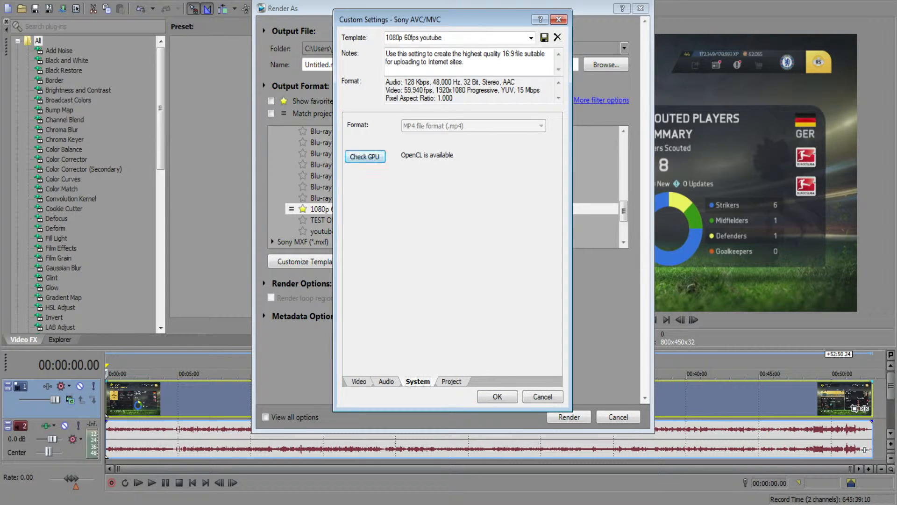
# - Keep the video rendering quality at Best, accept the custom template settings, and leave Render As without rendering
pyautogui.hotkey('shift', 'Tab')
pyautogui.press('Right')
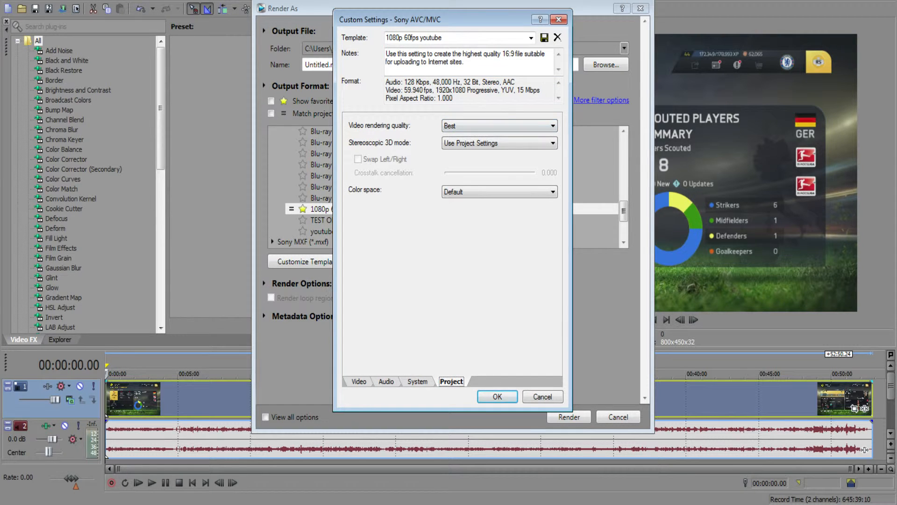
pyautogui.press('Tab')
pyautogui.hotkey('alt', 'Down')
pyautogui.press('Return')
pyautogui.hotkey('alt', 'Down')
pyautogui.press('Return')
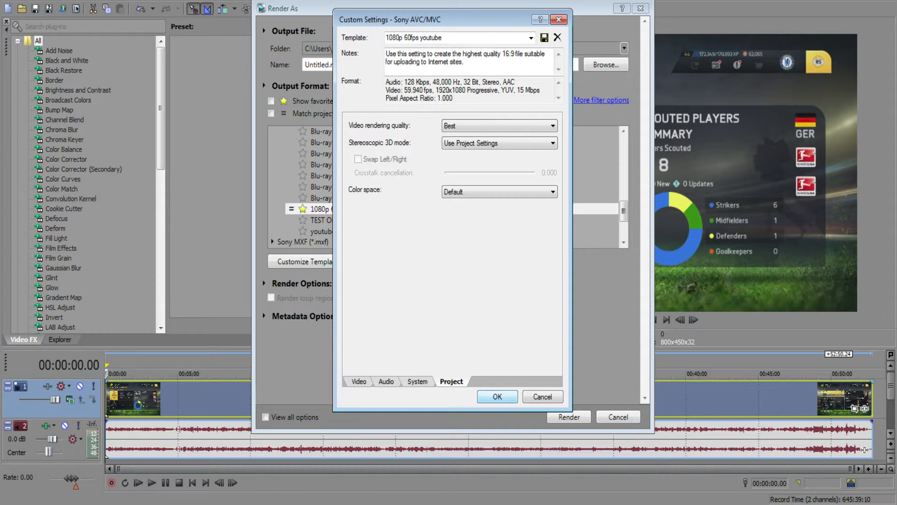
pyautogui.press('Return')
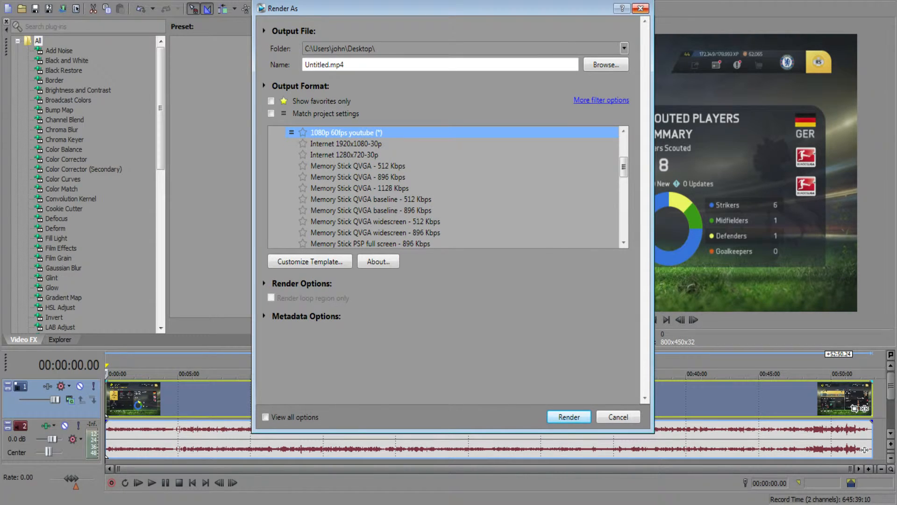
pyautogui.click(641, 8)
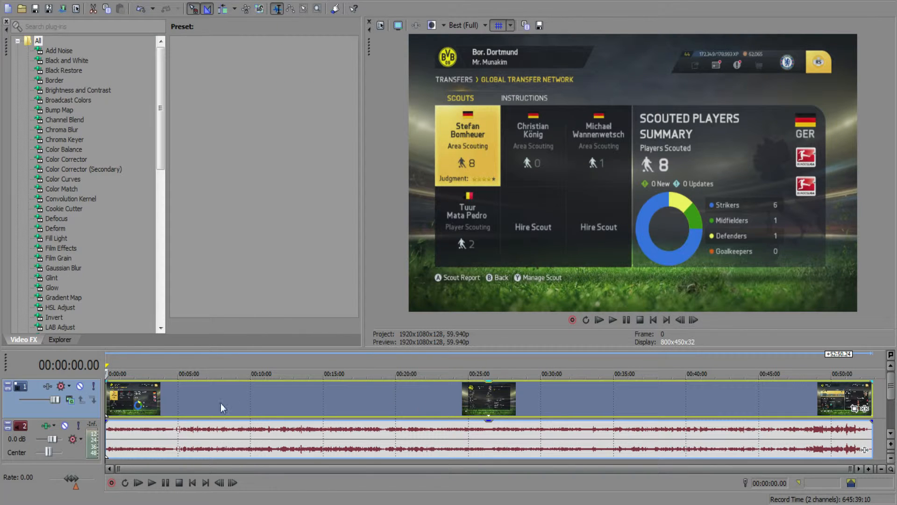
# - Disable resample and turn off Maintain aspect ratio in the properties of the video event on the timeline
pyautogui.click(208, 405)
pyautogui.click(149, 411)
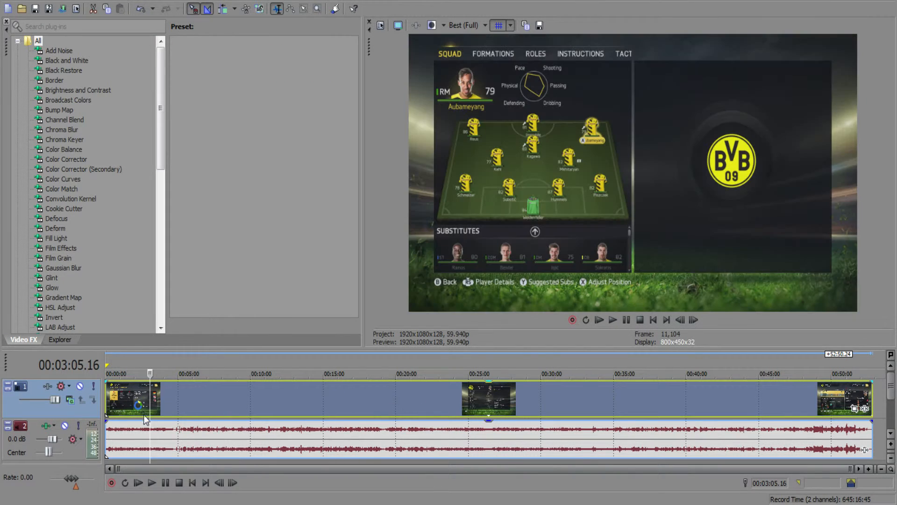
pyautogui.rightClick(181, 403)
pyautogui.press('Escape')
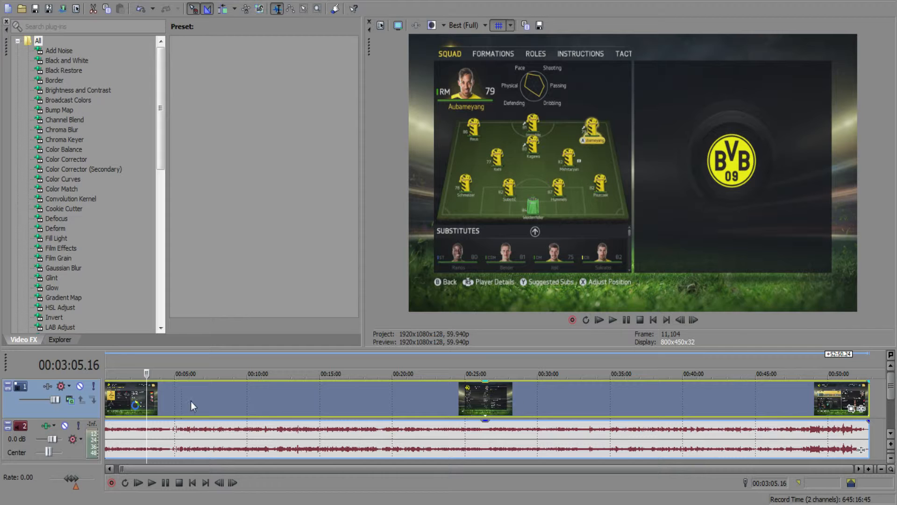
pyautogui.moveTo(191, 401)
pyautogui.mouseDown()
pyautogui.moveTo(313, 407)
pyautogui.moveTo(203, 402)
pyautogui.mouseUp()
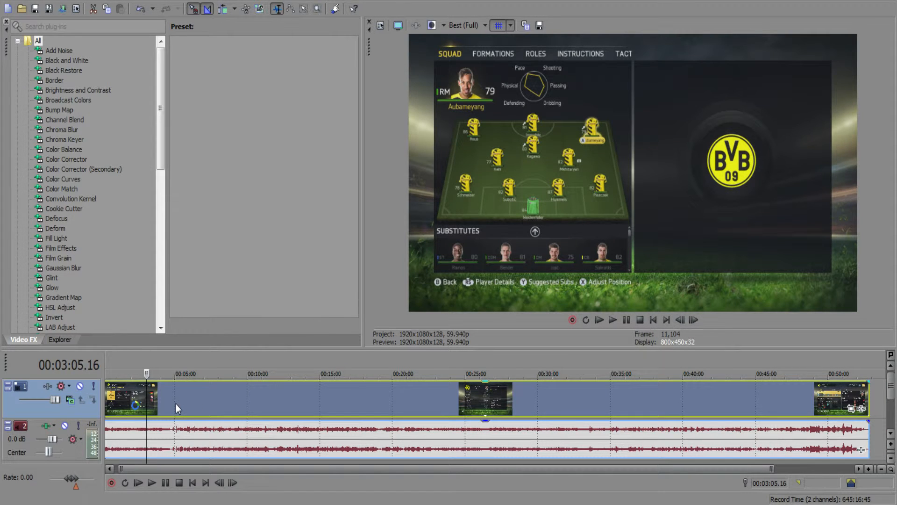
pyautogui.rightClick(176, 404)
pyautogui.click(194, 395)
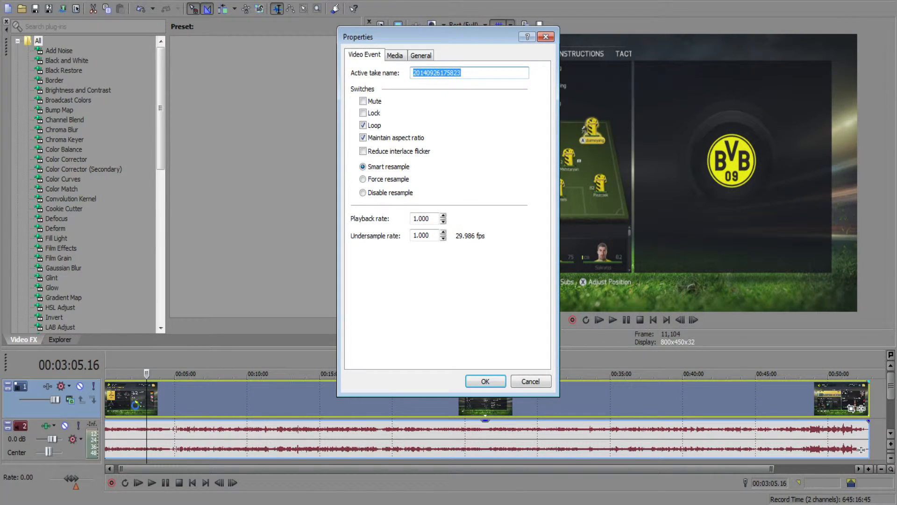
pyautogui.click(363, 193)
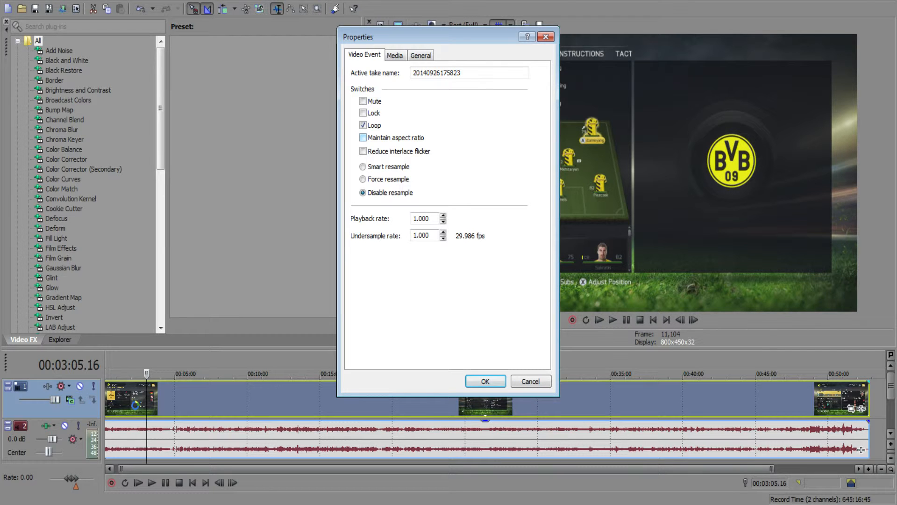
pyautogui.click(485, 382)
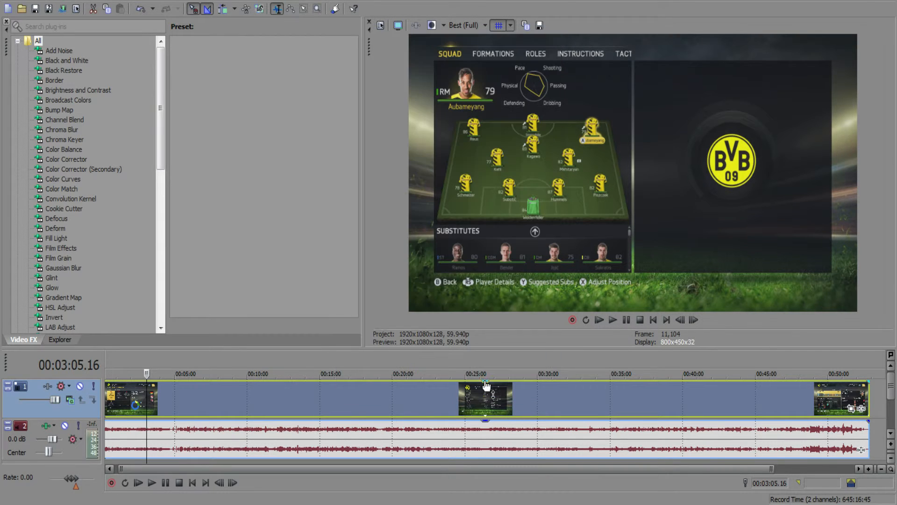